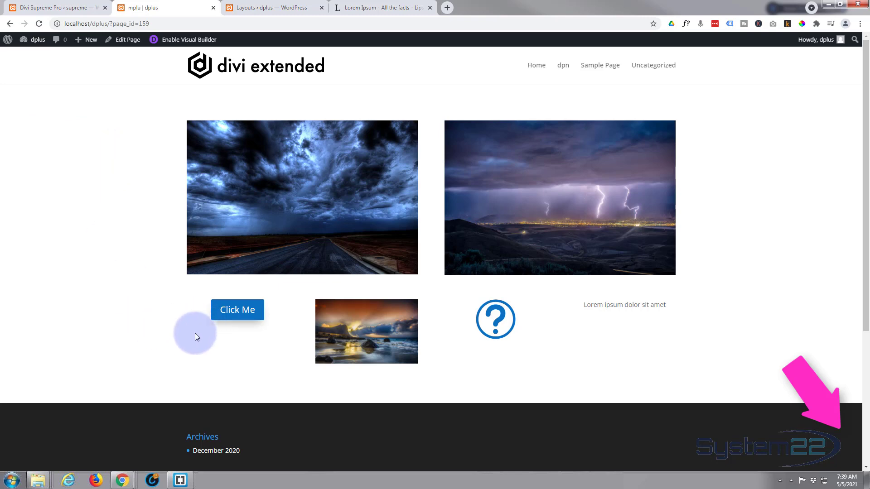
Preview the popups triggered by the Click Me button, the sunset image, the question mark icon and the text line, closing each one.
{"action": "left_click", "coordinate": [227, 311]}
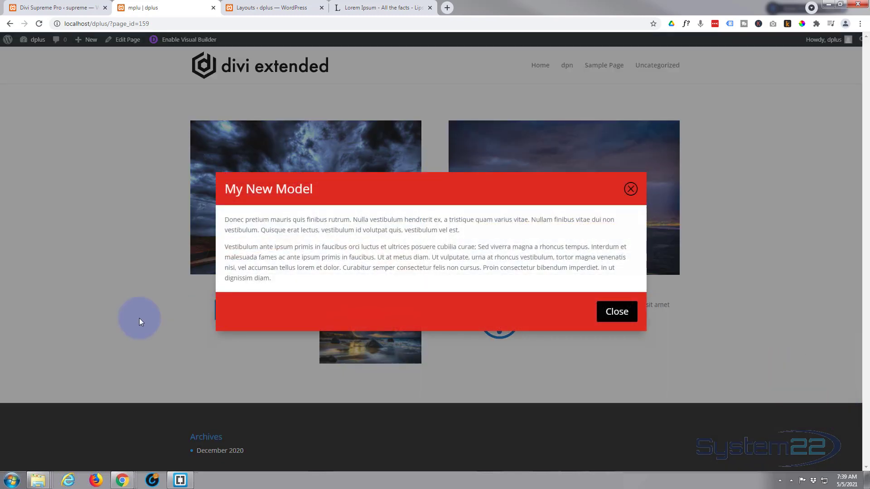
{"action": "left_click", "coordinate": [80, 317]}
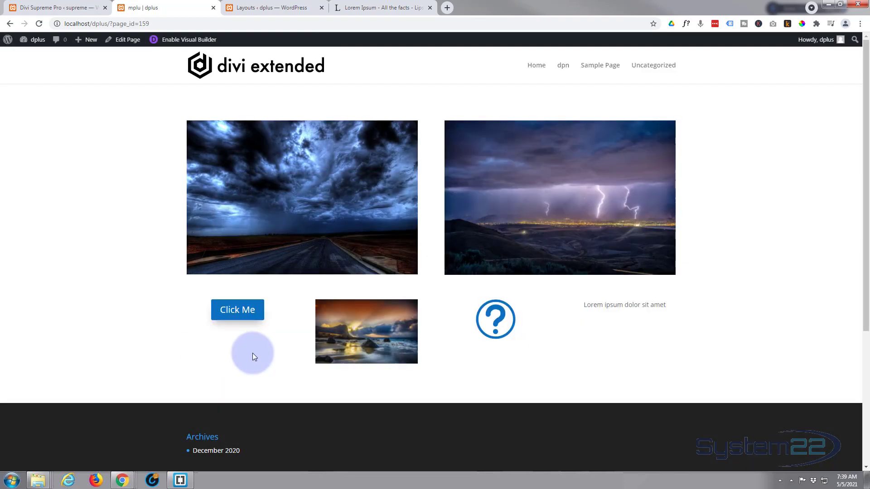
{"action": "left_click", "coordinate": [383, 334]}
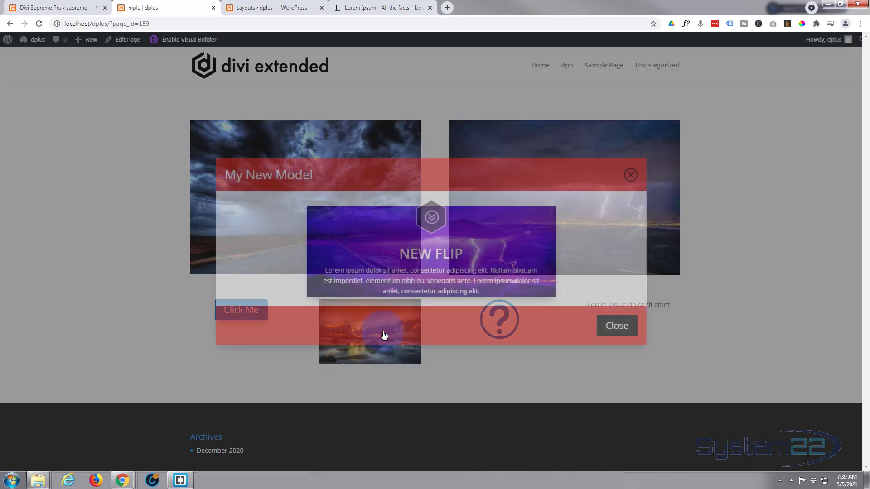
{"action": "mouse_move", "coordinate": [401, 253]}
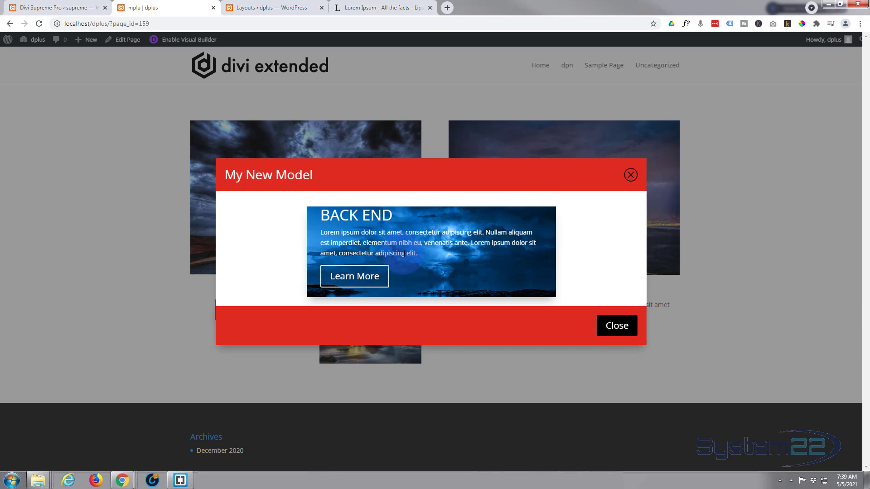
{"action": "left_click", "coordinate": [467, 383]}
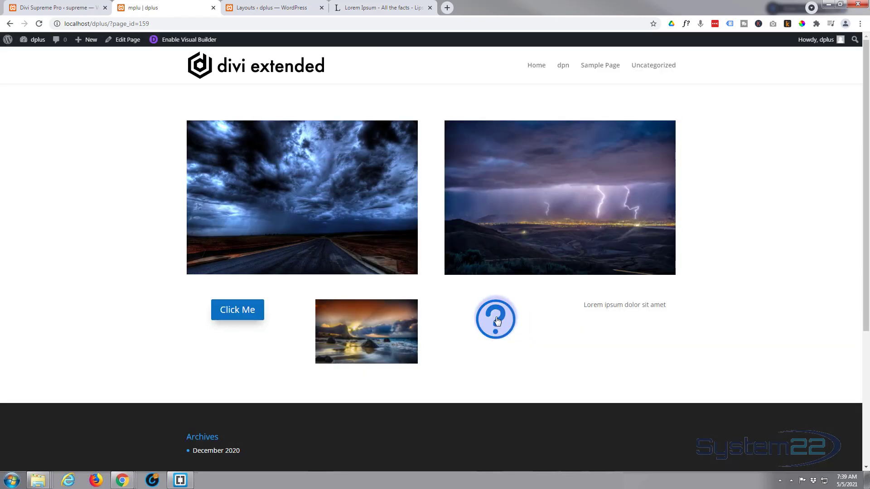
{"action": "left_click", "coordinate": [498, 320]}
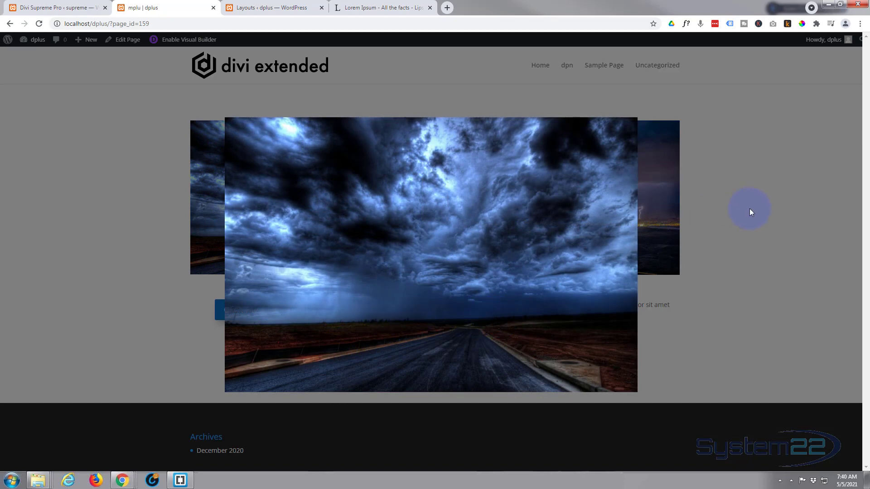
{"action": "left_click", "coordinate": [749, 210]}
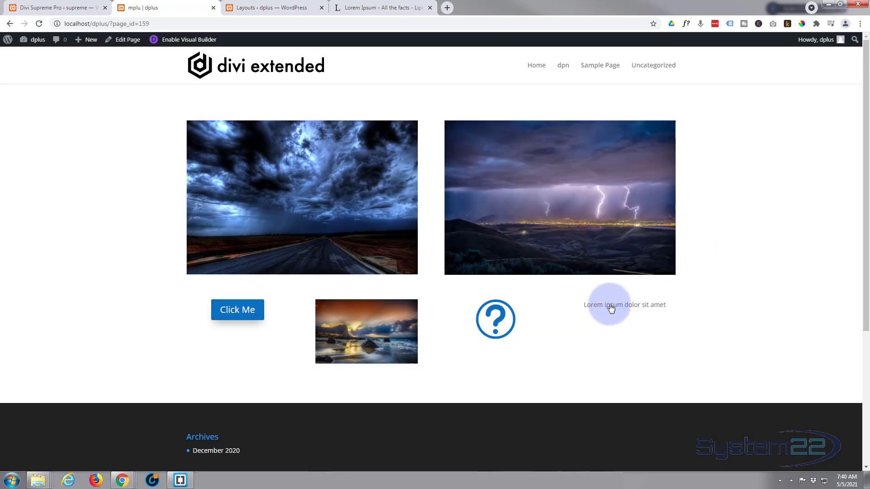
{"action": "left_click", "coordinate": [610, 308]}
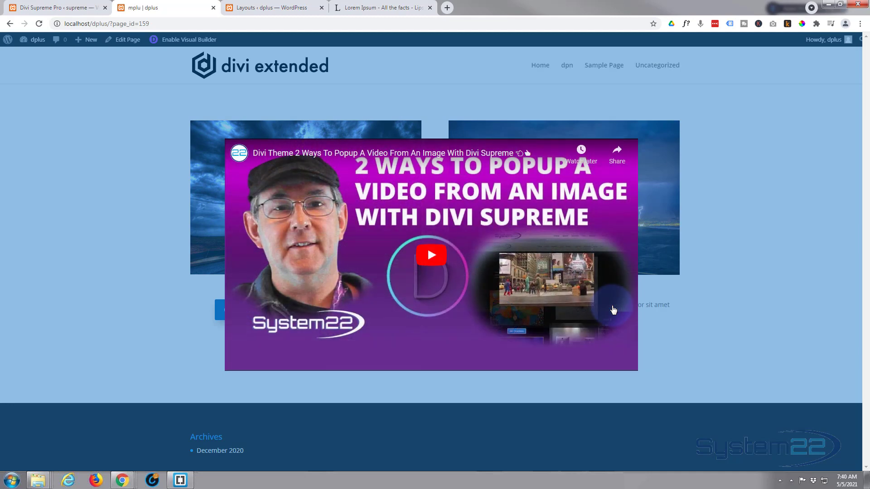
{"action": "left_click", "coordinate": [786, 283]}
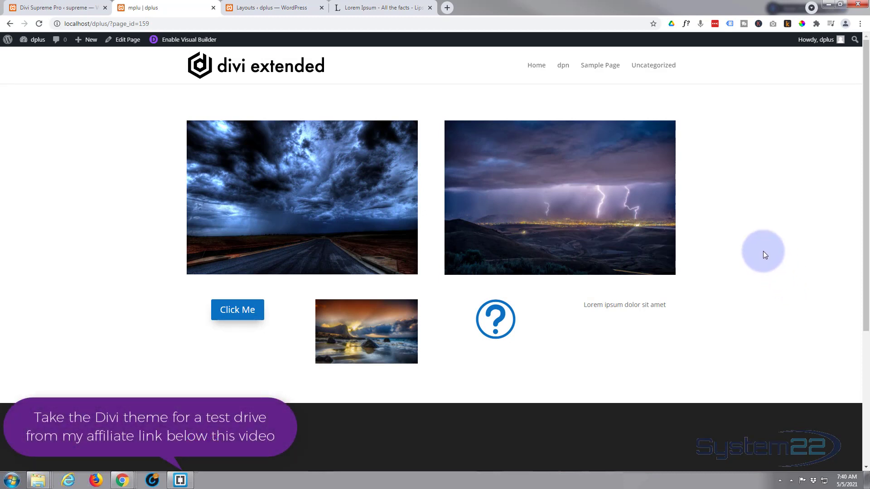
Enable the Visual Builder for the page and add a three-column row below the existing popup triggers.
{"action": "left_click", "coordinate": [185, 41]}
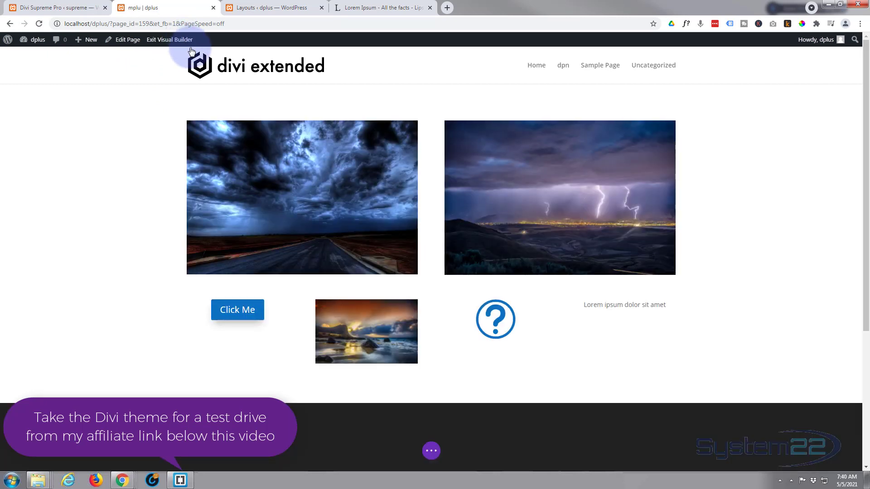
{"action": "left_click", "coordinate": [430, 378]}
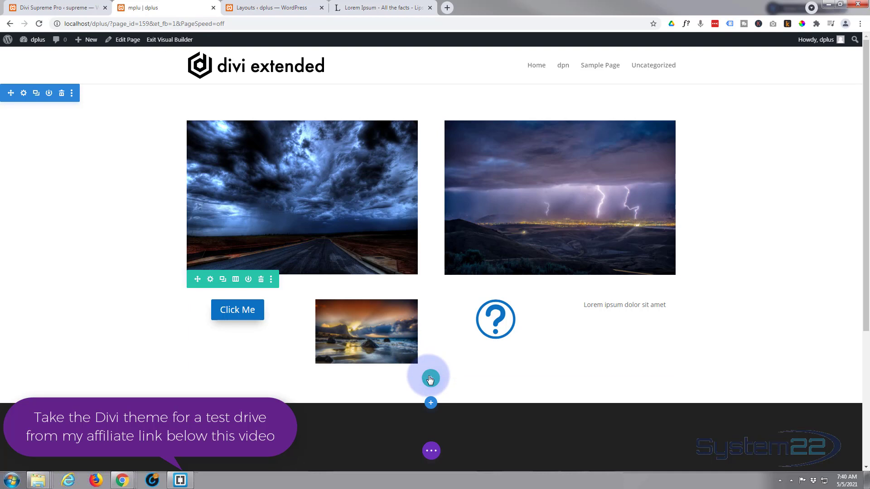
{"action": "left_click", "coordinate": [467, 216]}
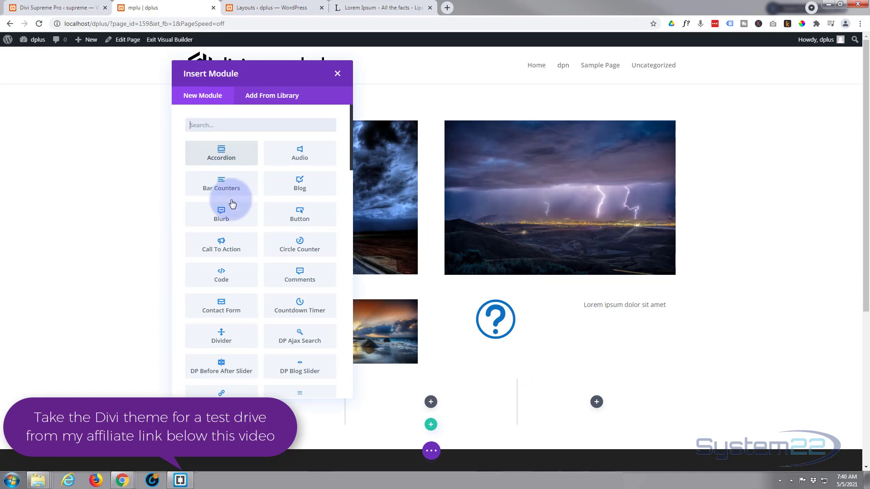
Insert a DP Modal module into the first column of the new row.
{"action": "scroll", "coordinate": [277, 321], "scroll_direction": "down", "scroll_amount": 2}
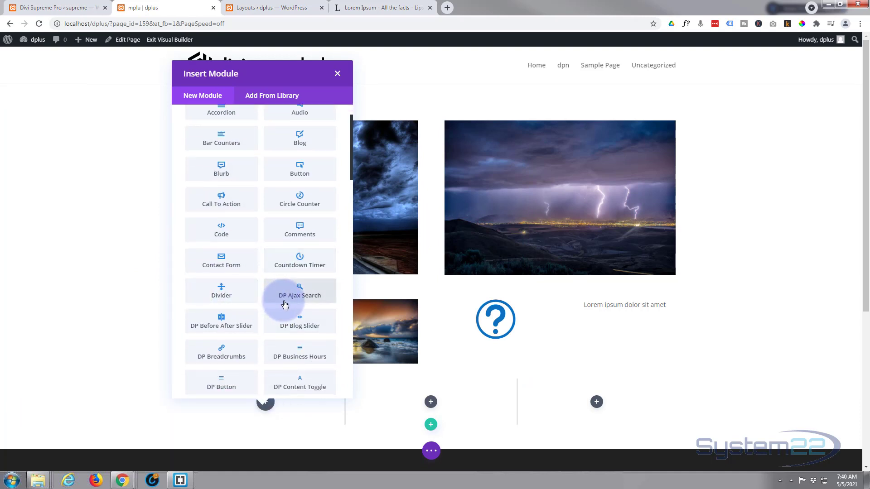
{"action": "scroll", "coordinate": [279, 322], "scroll_direction": "down", "scroll_amount": 5}
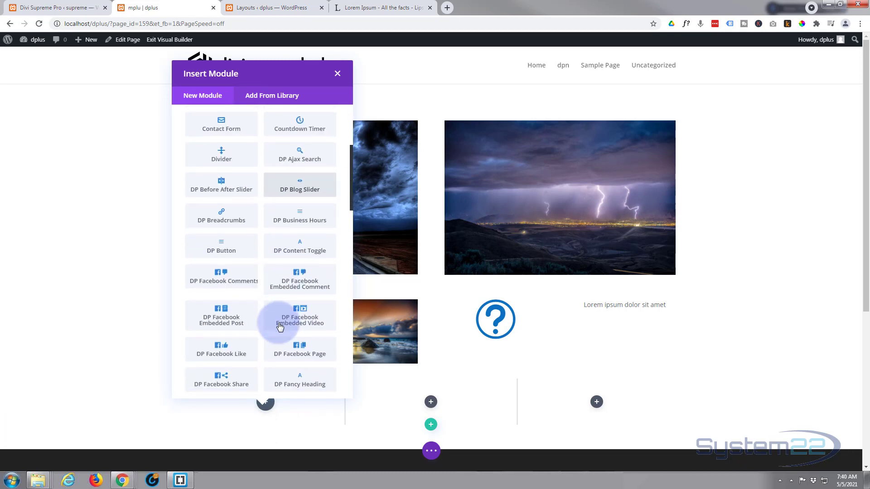
{"action": "scroll", "coordinate": [279, 326], "scroll_direction": "down", "scroll_amount": 10}
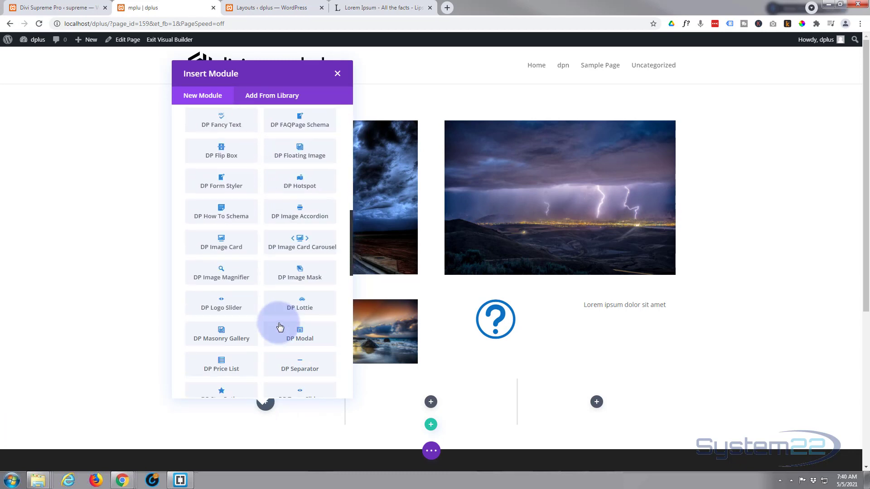
{"action": "scroll", "coordinate": [279, 326], "scroll_direction": "down", "scroll_amount": 1}
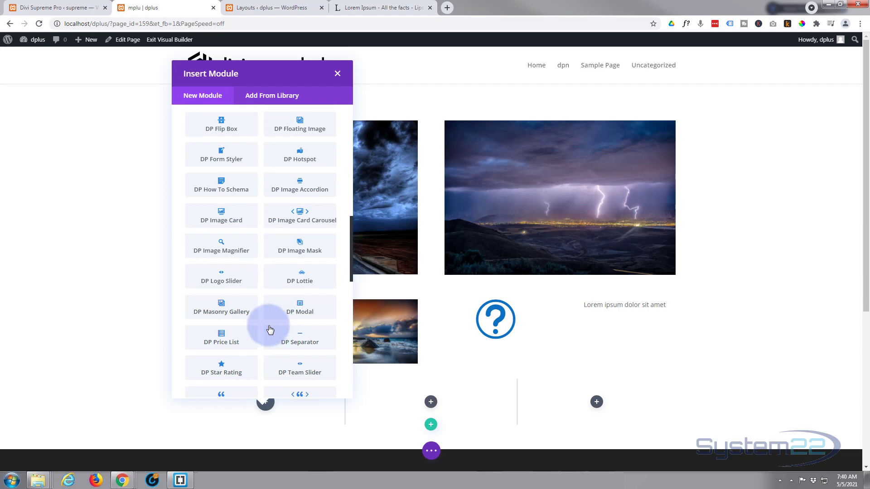
{"action": "left_click", "coordinate": [296, 312]}
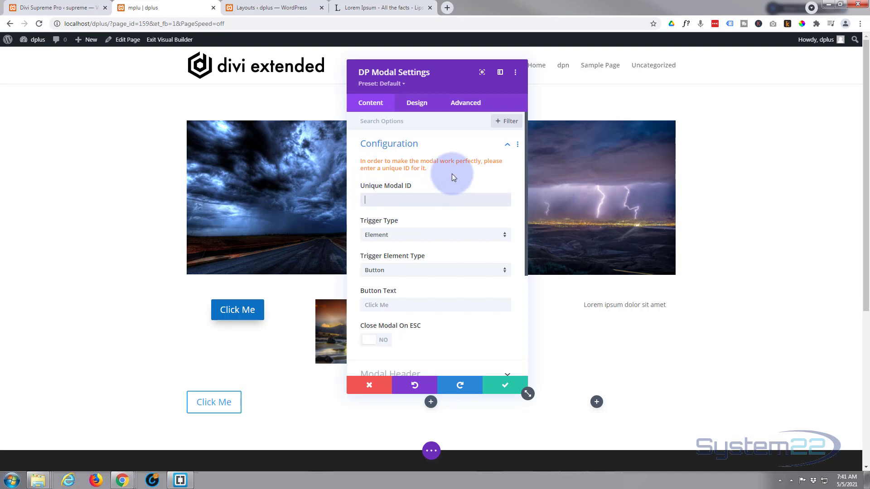
Set the unique modal ID to 05, keep Element as the trigger type, and enable Close Modal On ESC.
{"action": "type", "text": "05"}
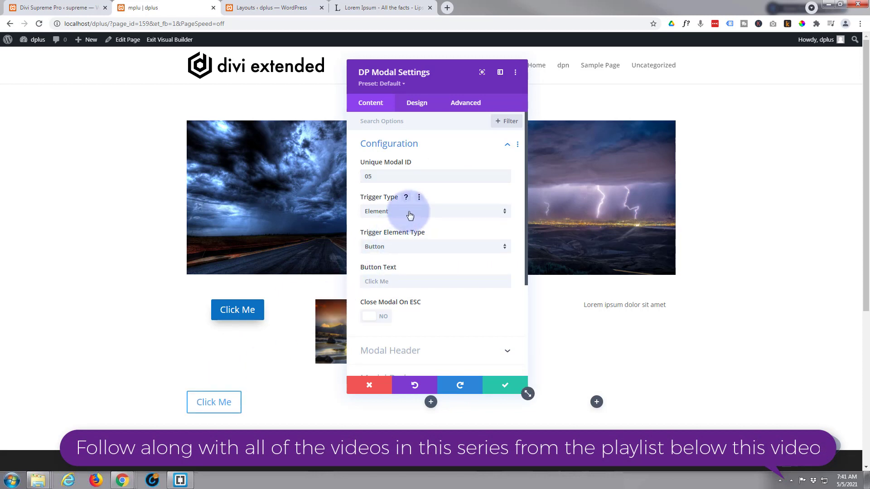
{"action": "left_click", "coordinate": [409, 215]}
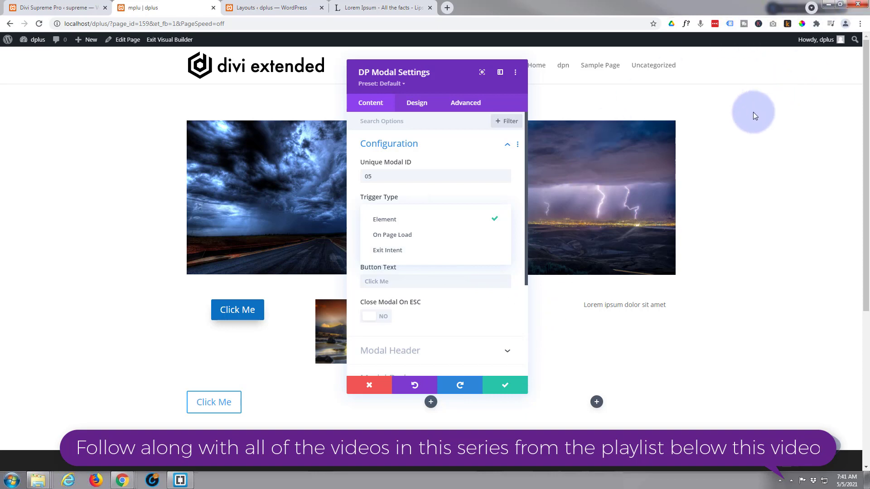
{"action": "left_click", "coordinate": [352, 216]}
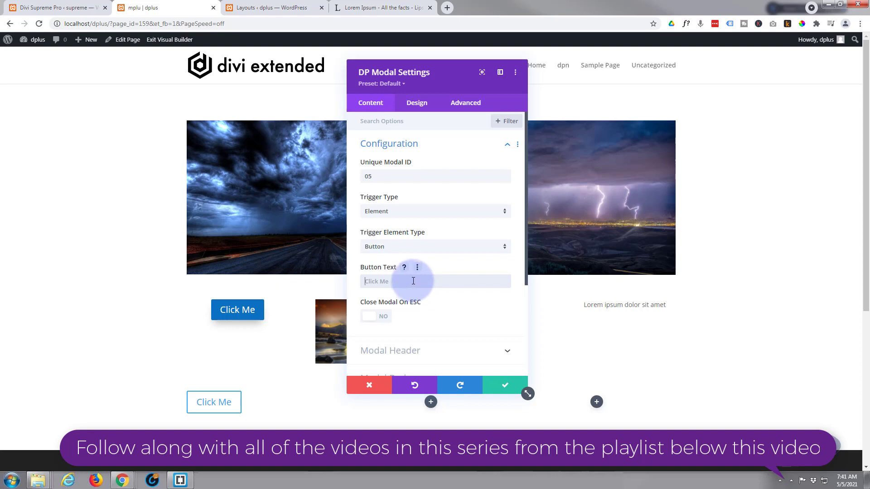
{"action": "scroll", "coordinate": [413, 280], "scroll_direction": "down", "scroll_amount": 1}
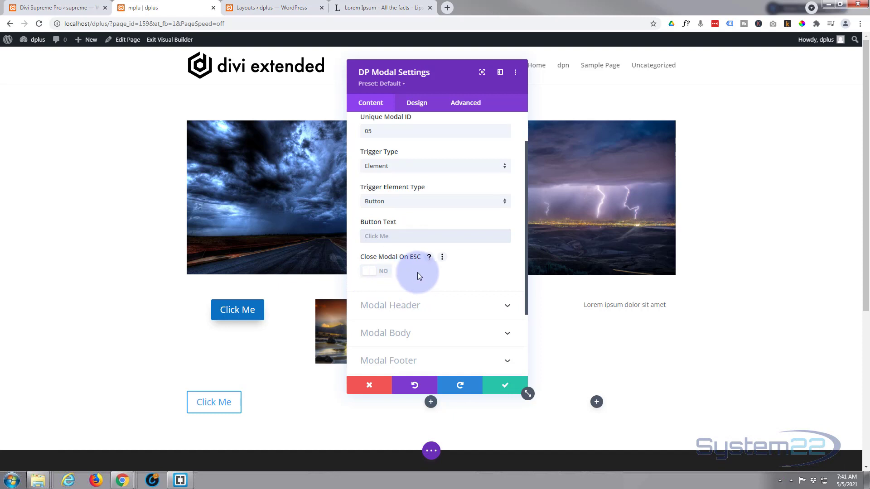
{"action": "left_click", "coordinate": [381, 271]}
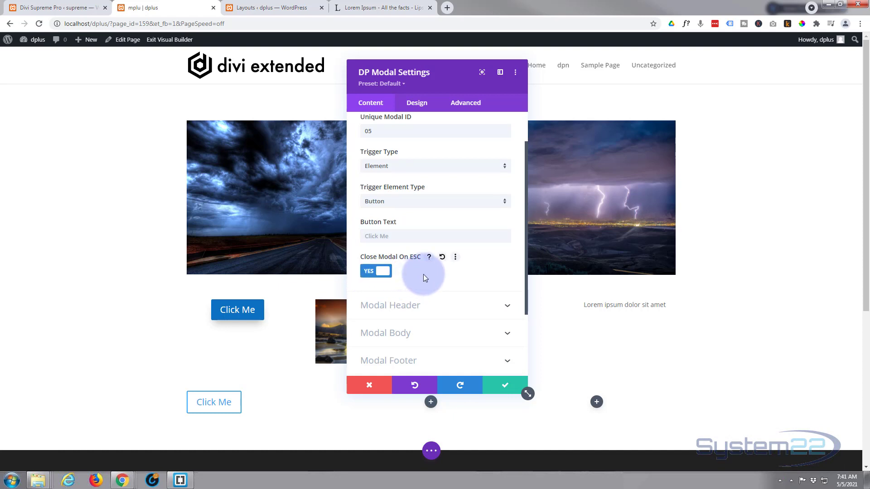
Set the modal header's title to "My New Model".
{"action": "scroll", "coordinate": [424, 278], "scroll_direction": "down", "scroll_amount": 2}
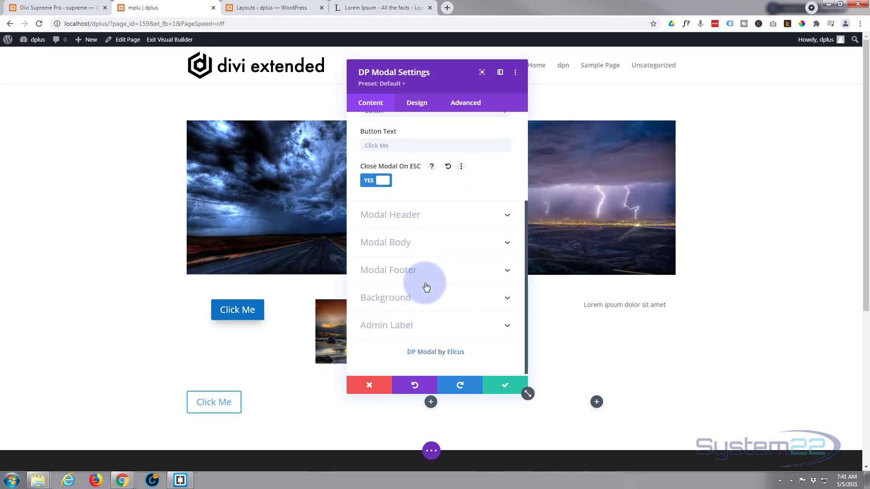
{"action": "left_click", "coordinate": [448, 224]}
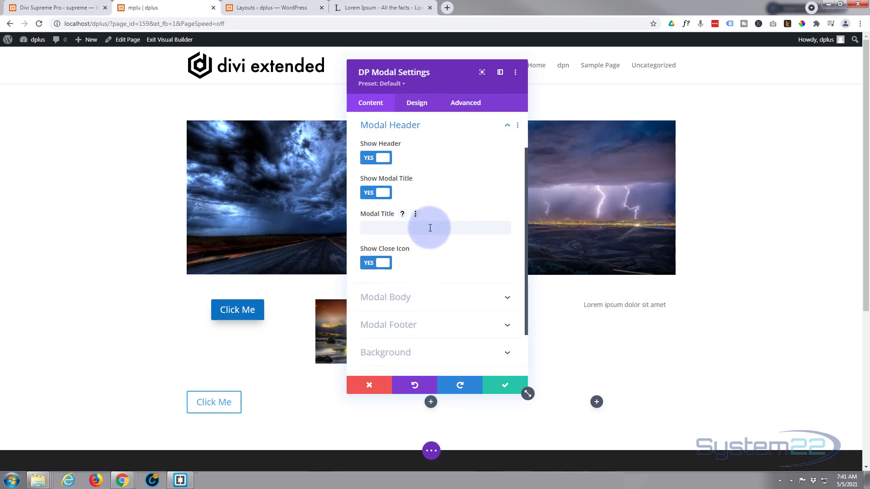
{"action": "left_click", "coordinate": [408, 228]}
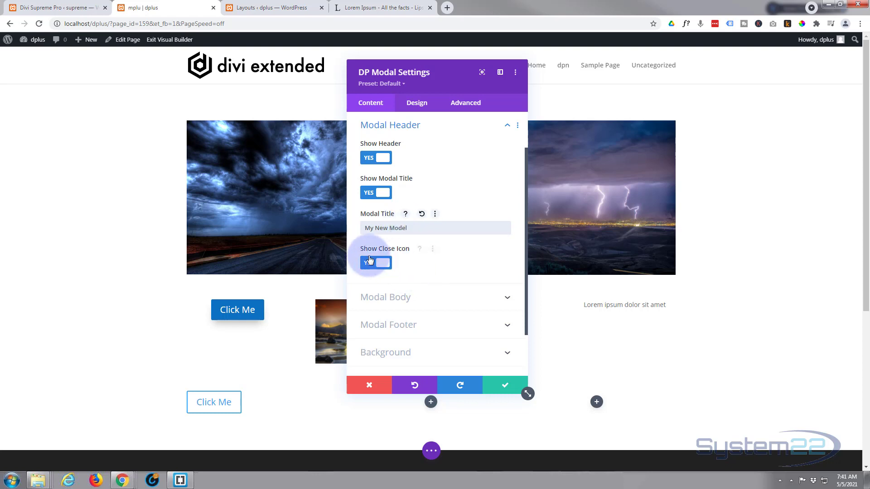
Copy the first two Lorem Ipsum paragraphs from lipsum.com into the modal body's text content.
{"action": "scroll", "coordinate": [435, 251], "scroll_direction": "down", "scroll_amount": 1}
{"action": "left_click", "coordinate": [441, 252]}
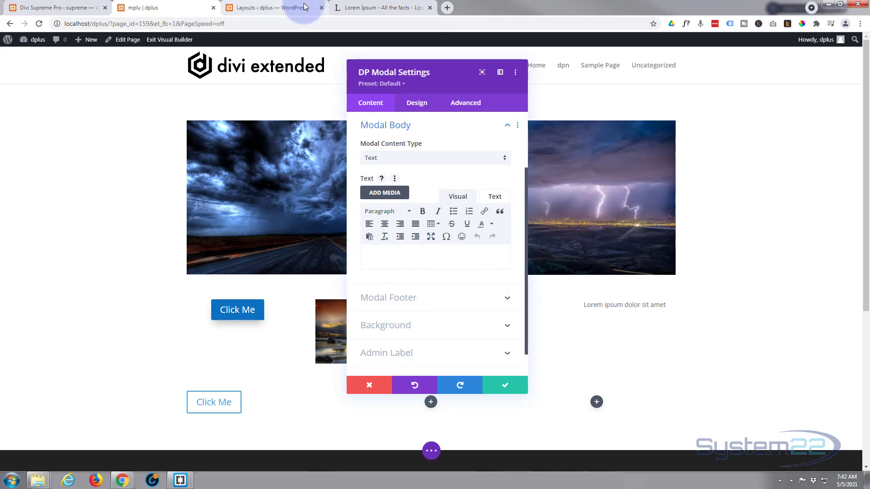
{"action": "left_click", "coordinate": [382, 8]}
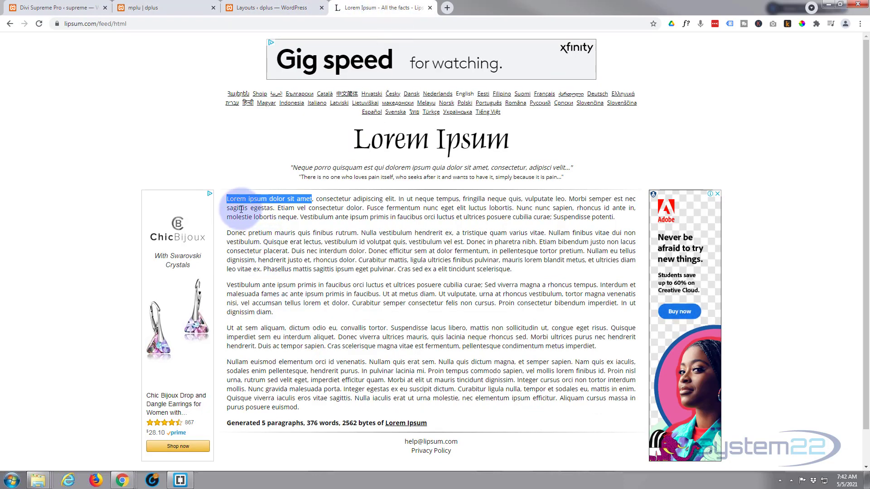
{"action": "left_click_drag", "start_coordinate": [218, 191], "coordinate": [512, 268]}
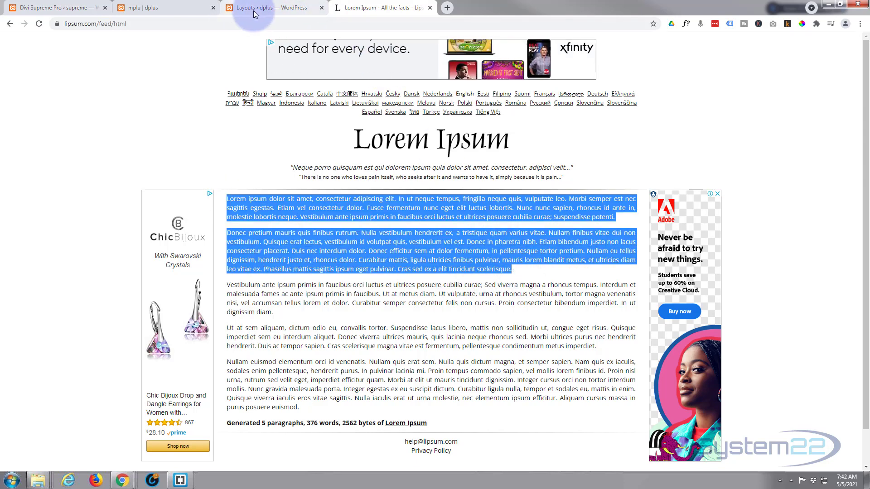
{"action": "left_click", "coordinate": [190, 11]}
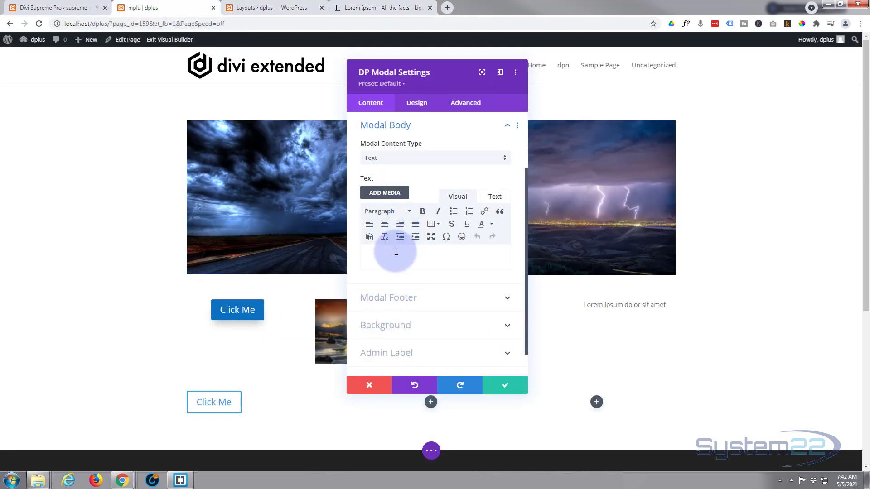
{"action": "key", "text": "ctrl+v"}
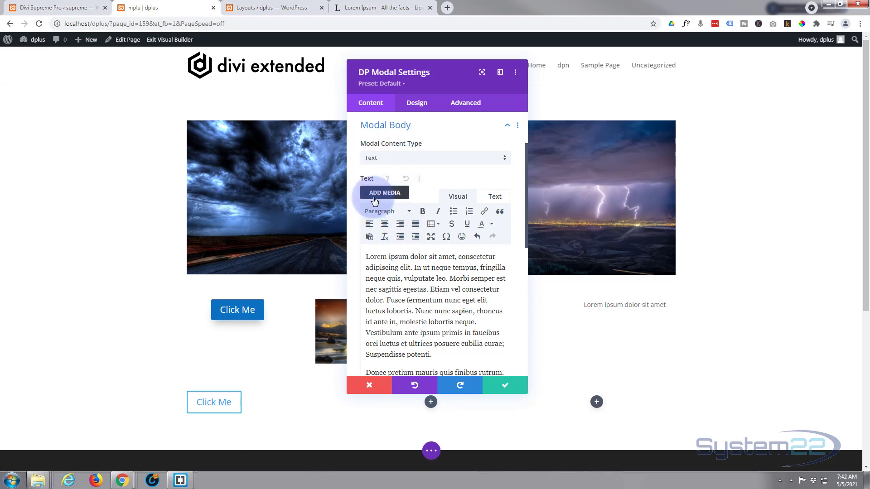
Review the modal footer settings and give the trigger element a solid blue background colour from the saved palette.
{"action": "scroll", "coordinate": [437, 299], "scroll_direction": "down", "scroll_amount": 2}
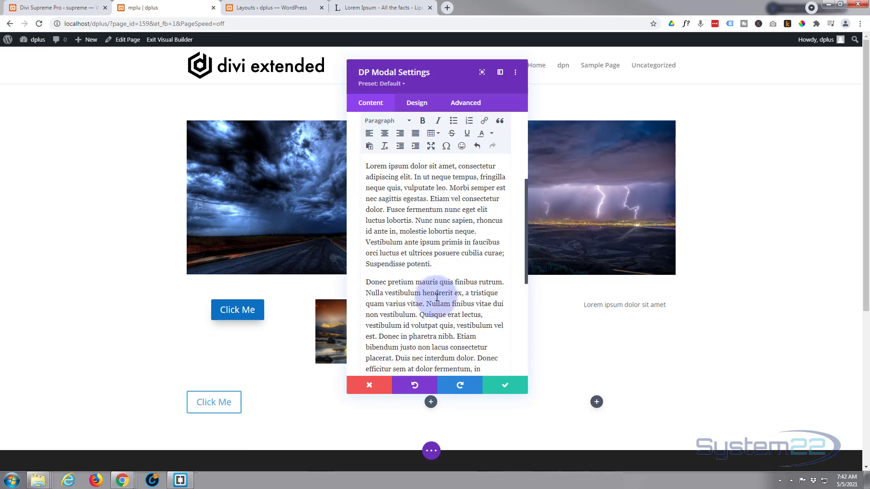
{"action": "scroll", "coordinate": [357, 325], "scroll_direction": "down", "scroll_amount": 3}
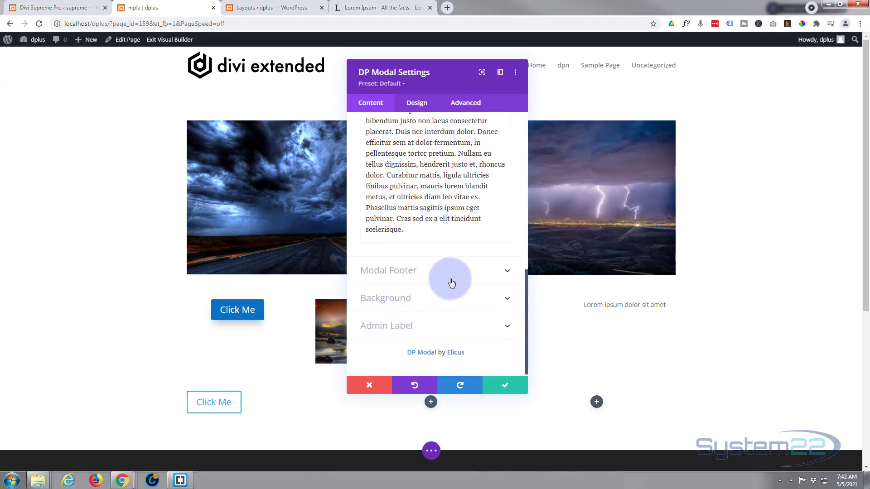
{"action": "left_click", "coordinate": [450, 280]}
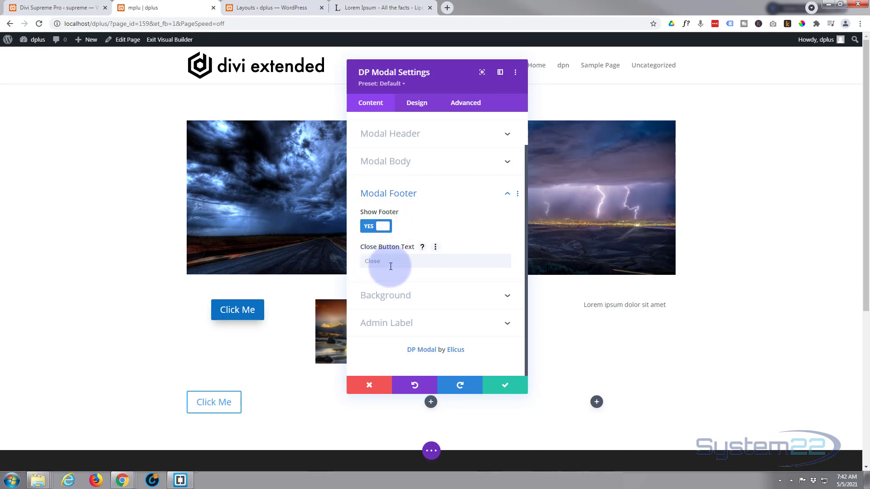
{"action": "left_click", "coordinate": [439, 300]}
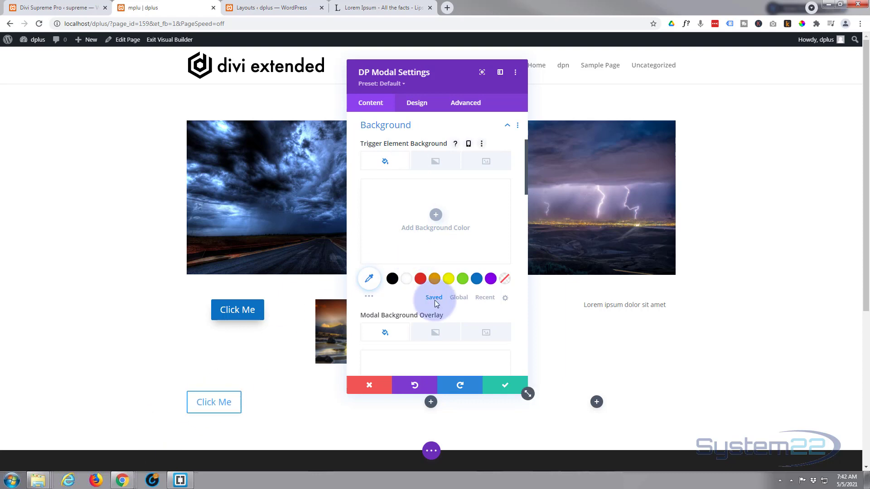
{"action": "left_click", "coordinate": [474, 280]}
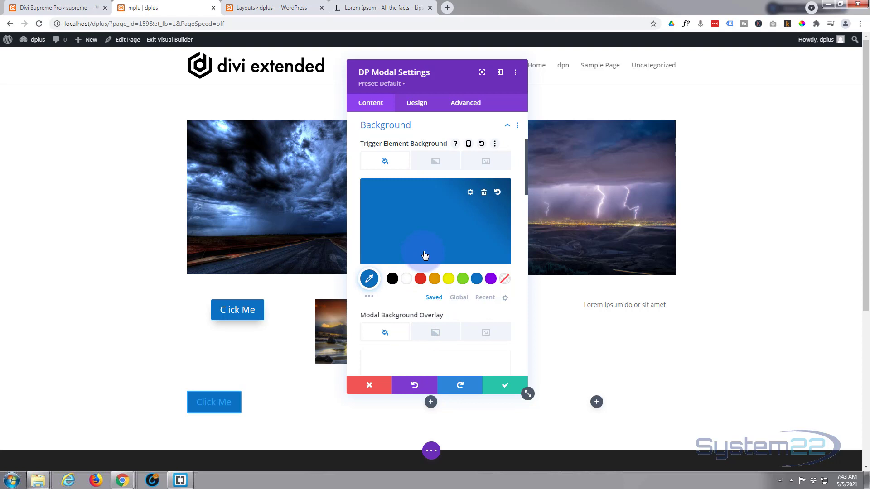
Set the modal background overlay to black with its opacity reduced to 0.54.
{"action": "scroll", "coordinate": [425, 256], "scroll_direction": "down", "scroll_amount": 2}
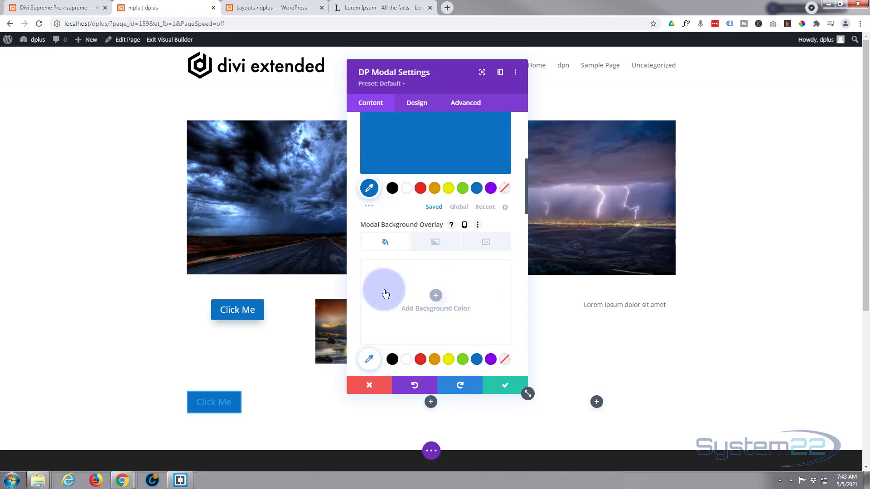
{"action": "scroll", "coordinate": [387, 294], "scroll_direction": "down", "scroll_amount": 1}
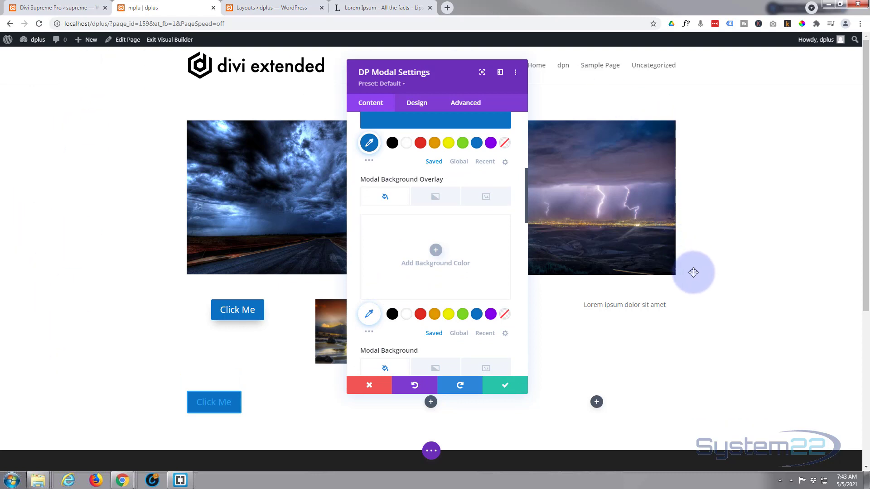
{"action": "left_click", "coordinate": [392, 314]}
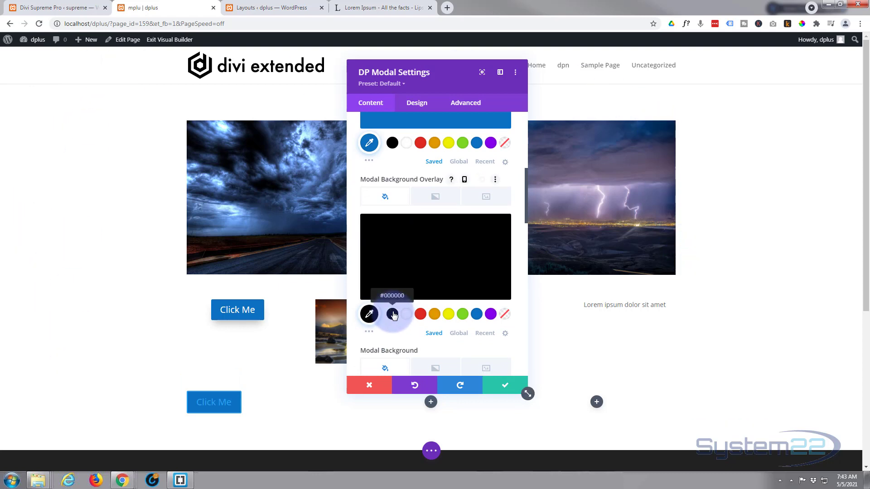
{"action": "left_click", "coordinate": [406, 270]}
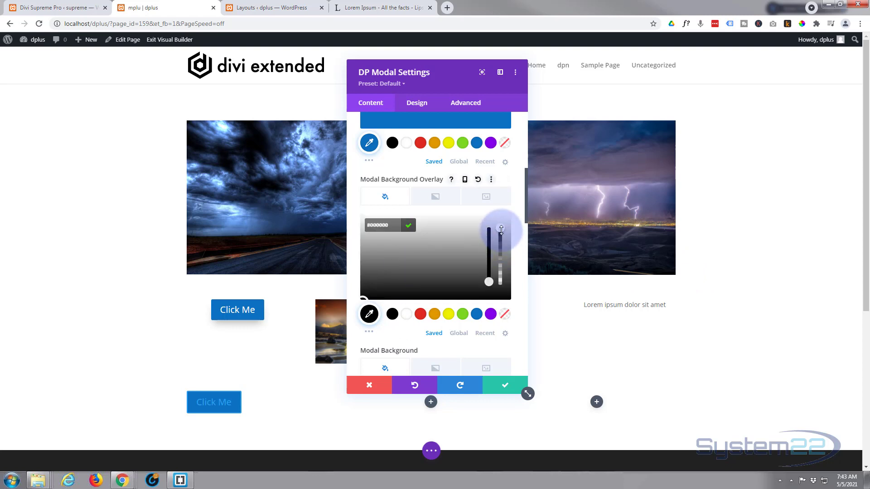
{"action": "left_click_drag", "start_coordinate": [501, 230], "coordinate": [502, 262]}
Give the modal header a solid purple background colour from the saved palette, leaving the general modal background empty.
{"action": "scroll", "coordinate": [393, 287], "scroll_direction": "down", "scroll_amount": 2}
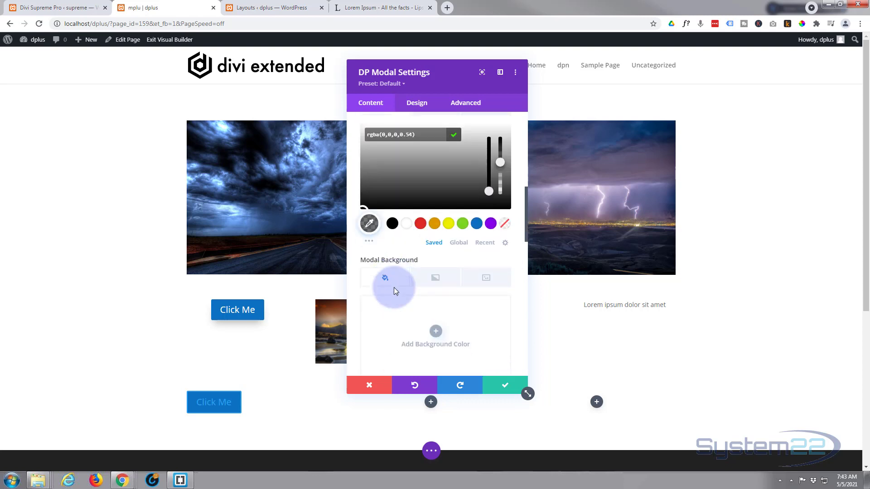
{"action": "scroll", "coordinate": [393, 287], "scroll_direction": "down", "scroll_amount": 1}
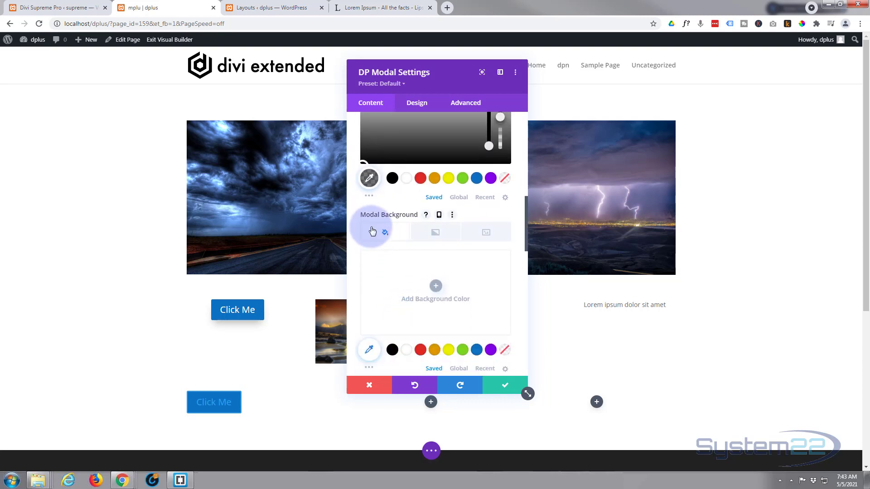
{"action": "scroll", "coordinate": [403, 300], "scroll_direction": "down", "scroll_amount": 1}
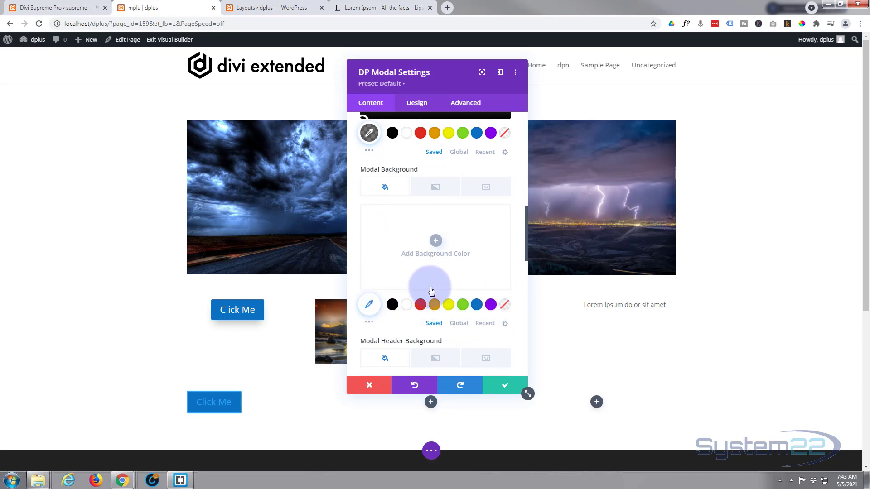
{"action": "scroll", "coordinate": [426, 252], "scroll_direction": "down", "scroll_amount": 3}
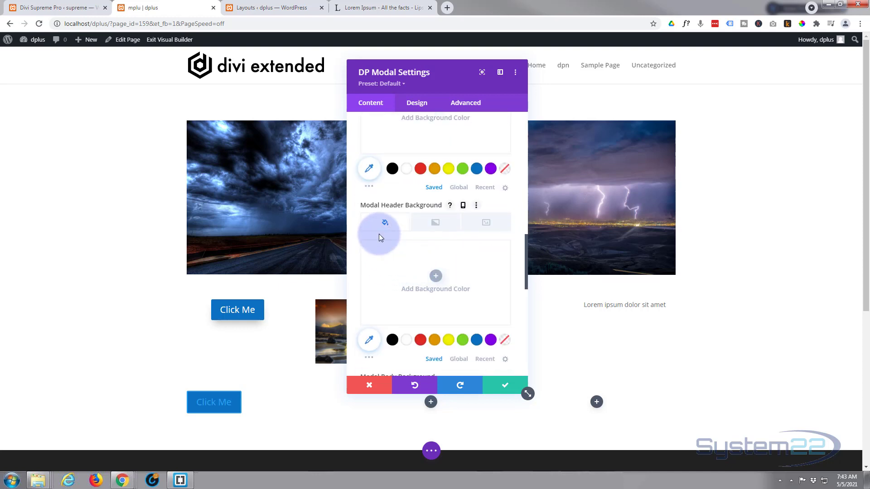
{"action": "scroll", "coordinate": [395, 283], "scroll_direction": "down", "scroll_amount": 1}
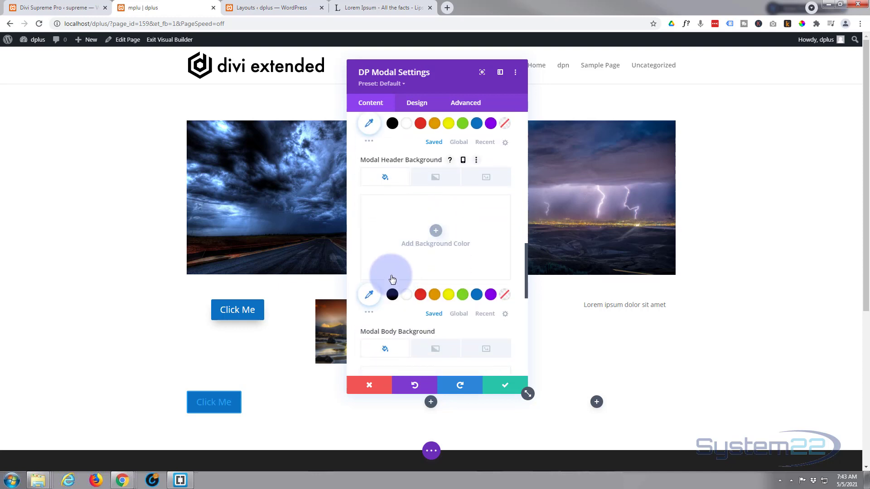
{"action": "left_click", "coordinate": [490, 295]}
Skip the modal body background and give the modal footer the saved purple #8300e9 as its background colour.
{"action": "scroll", "coordinate": [417, 217], "scroll_direction": "down", "scroll_amount": 2}
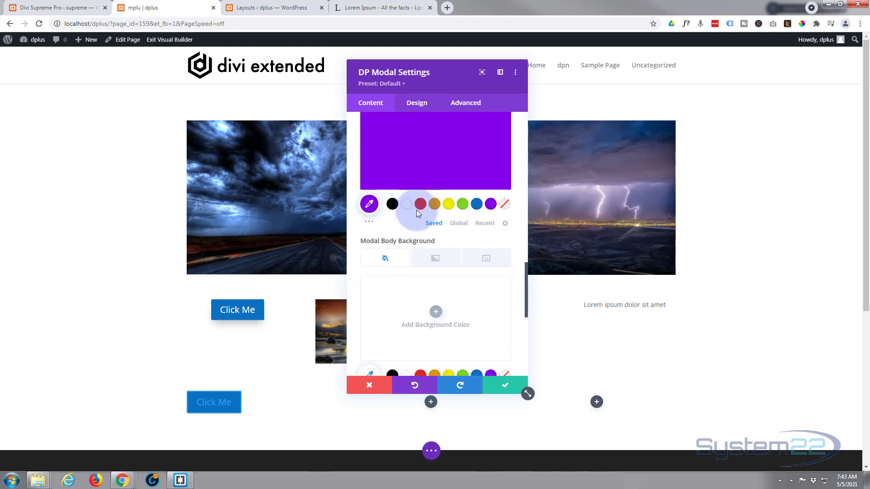
{"action": "scroll", "coordinate": [417, 210], "scroll_direction": "down", "scroll_amount": 1}
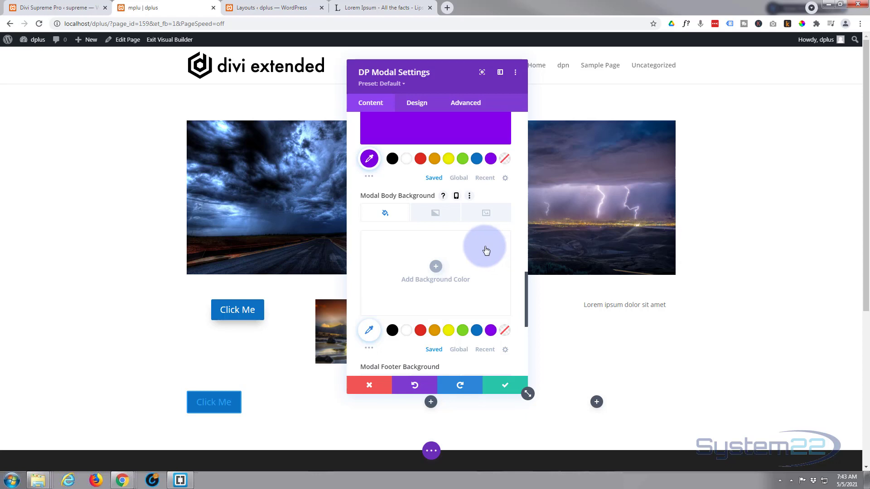
{"action": "scroll", "coordinate": [485, 248], "scroll_direction": "down", "scroll_amount": 1}
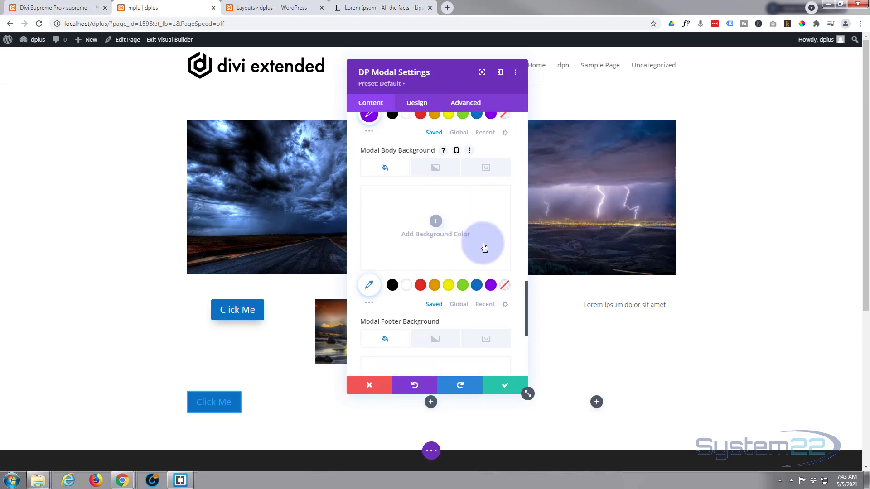
{"action": "scroll", "coordinate": [442, 246], "scroll_direction": "down", "scroll_amount": 1}
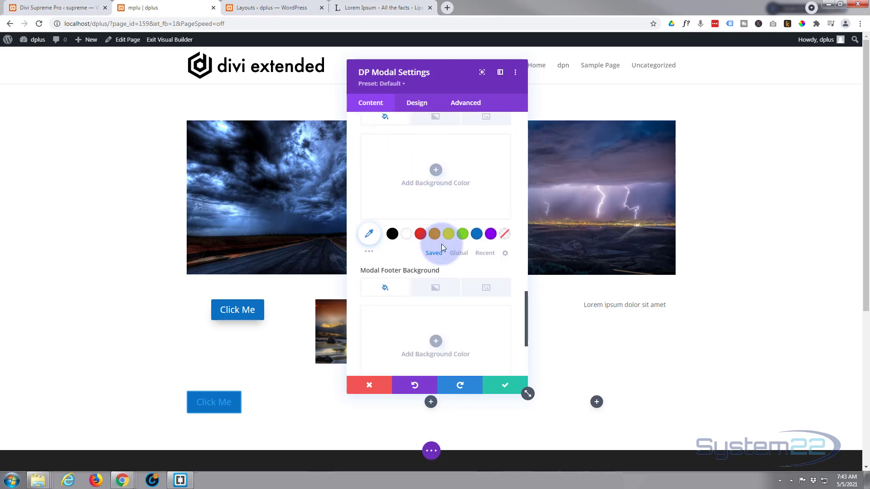
{"action": "scroll", "coordinate": [441, 244], "scroll_direction": "down", "scroll_amount": 1}
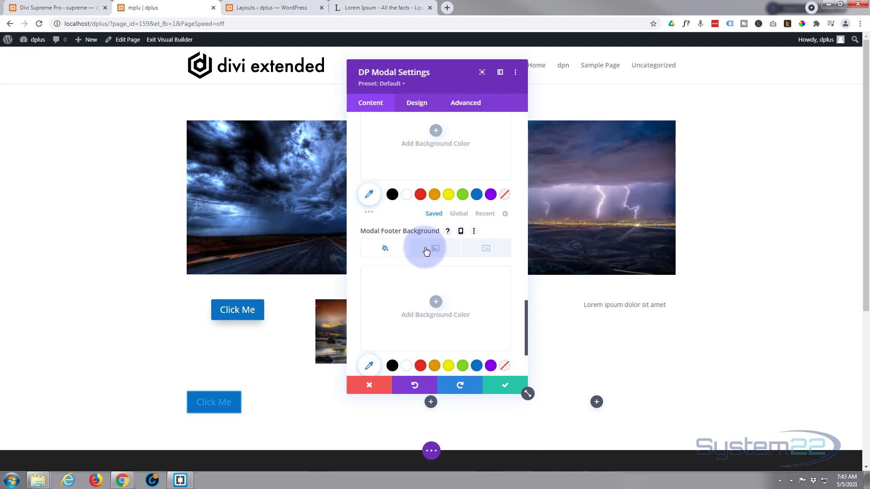
{"action": "scroll", "coordinate": [426, 251], "scroll_direction": "down", "scroll_amount": 1}
{"action": "left_click", "coordinate": [491, 321]}
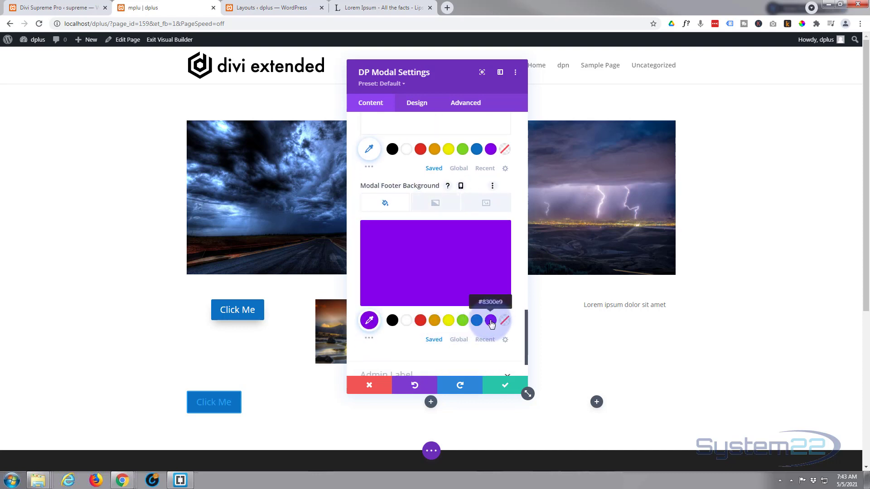
Centre the trigger element within its column through the module's design alignment settings.
{"action": "scroll", "coordinate": [430, 248], "scroll_direction": "down", "scroll_amount": 1}
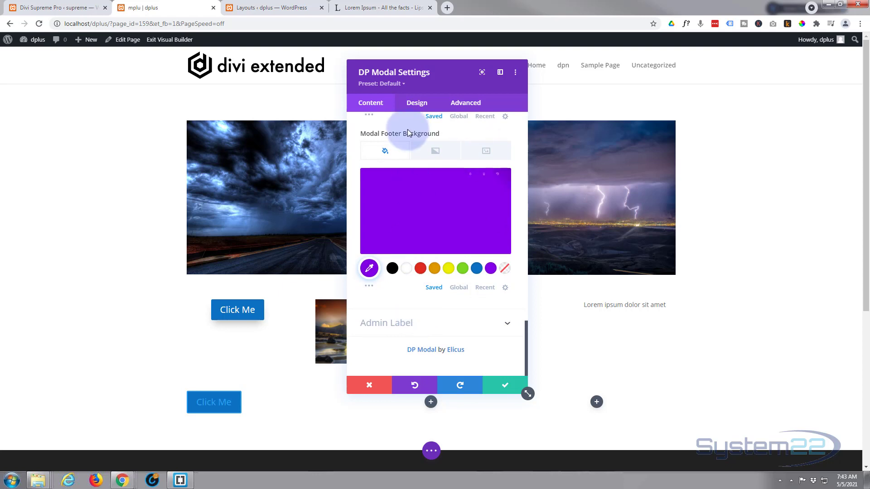
{"action": "left_click", "coordinate": [417, 104]}
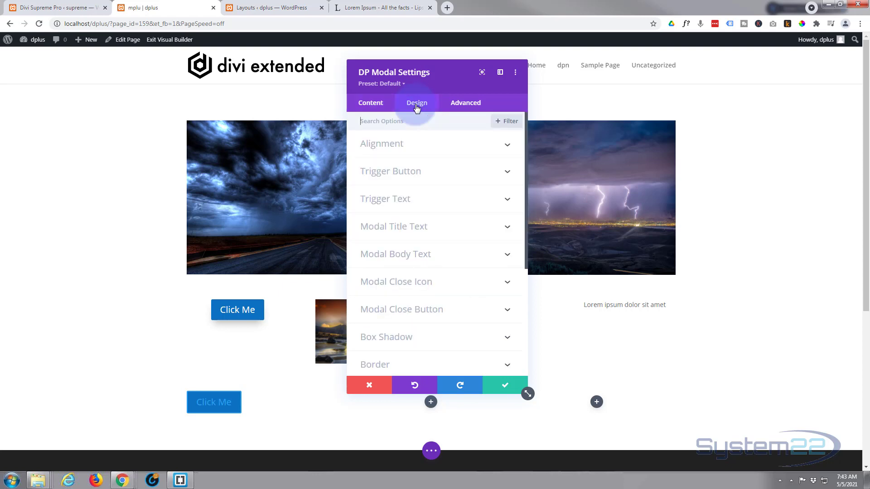
{"action": "left_click", "coordinate": [440, 145]}
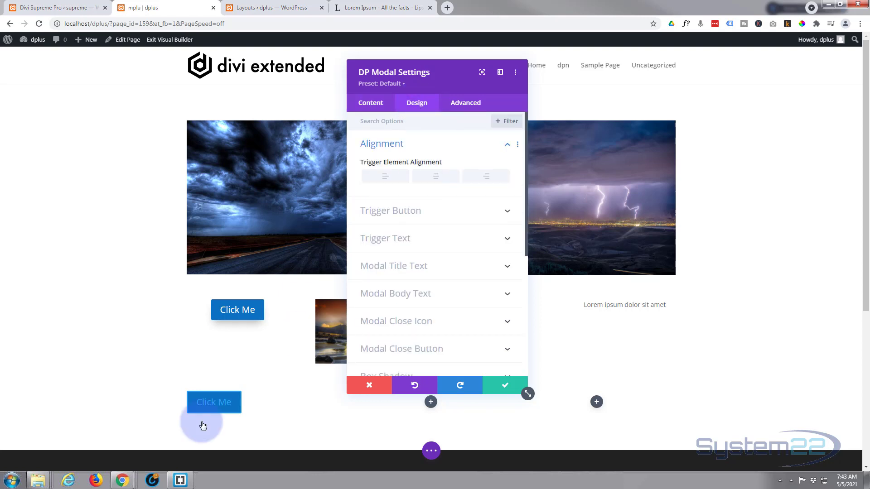
{"action": "left_click", "coordinate": [433, 181]}
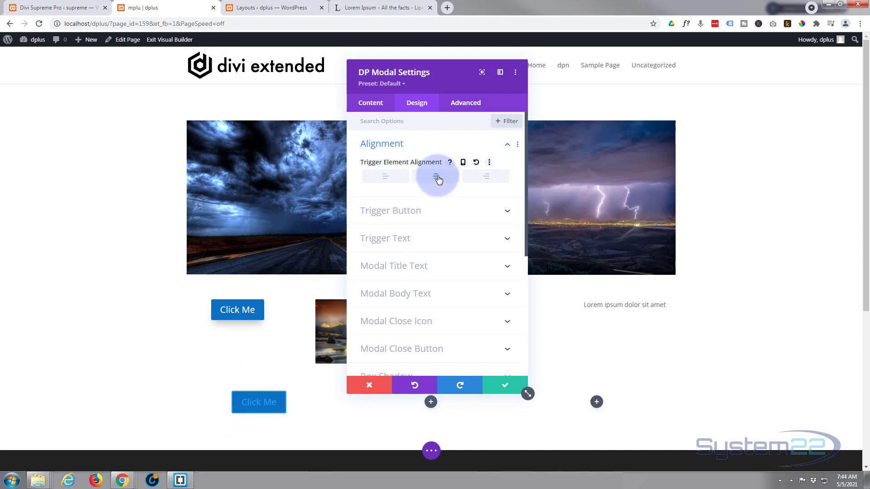
Enable custom styles for the trigger button, with white text and a border width of 0px.
{"action": "left_click", "coordinate": [451, 213]}
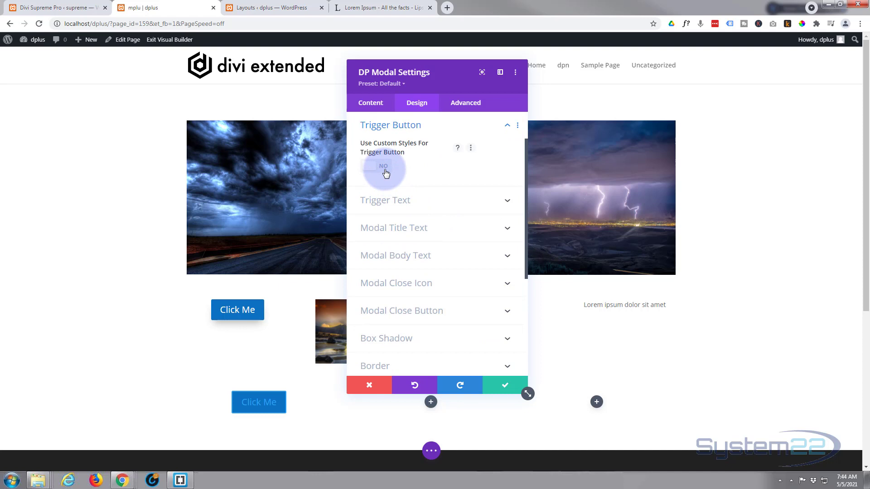
{"action": "left_click", "coordinate": [385, 168]}
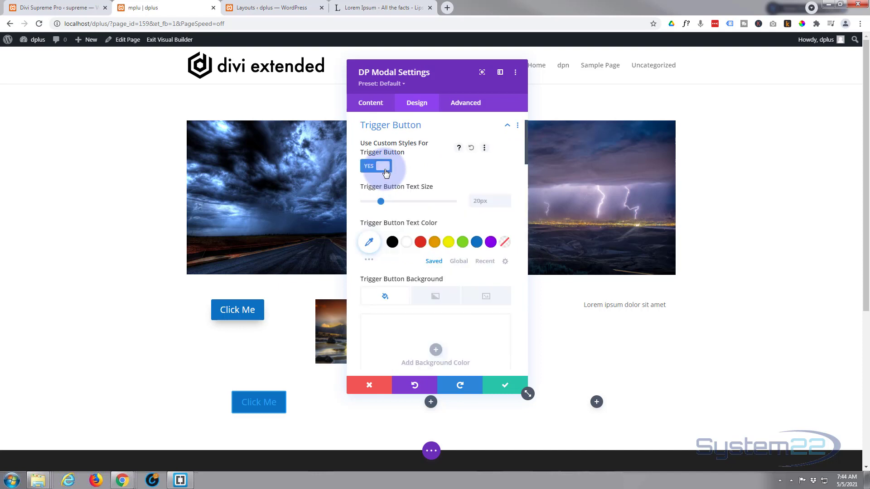
{"action": "left_click", "coordinate": [407, 245]}
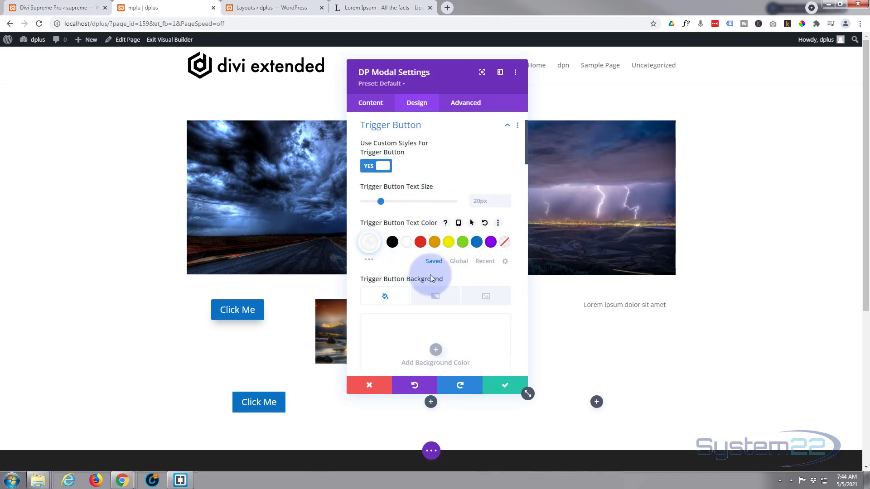
{"action": "scroll", "coordinate": [434, 275], "scroll_direction": "down", "scroll_amount": 5}
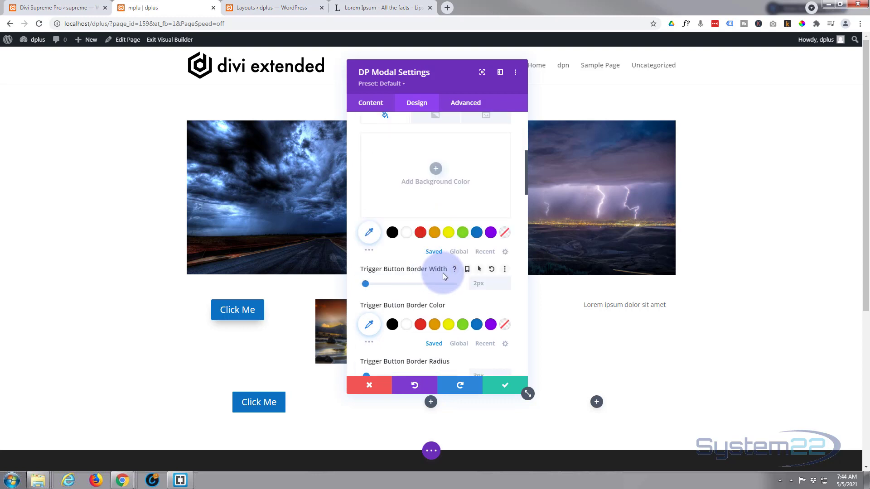
{"action": "left_click", "coordinate": [505, 286]}
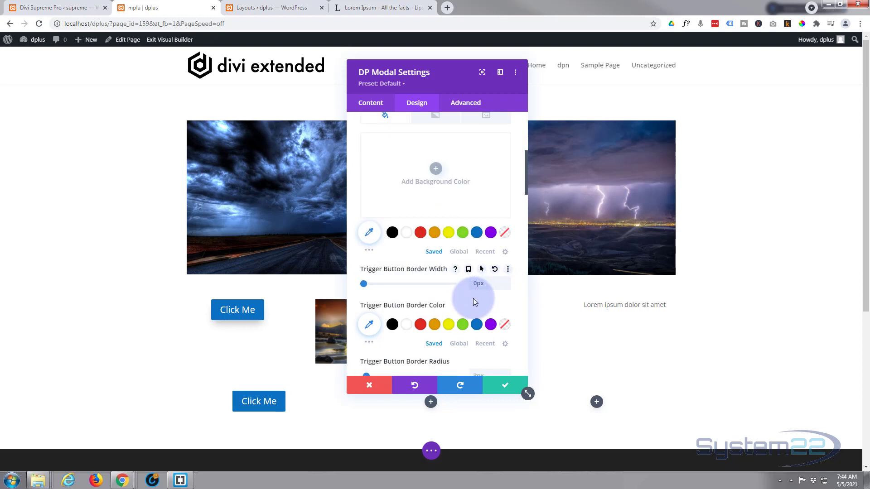
Give the trigger button a purple hover background and return to its desktop background state.
{"action": "scroll", "coordinate": [475, 299], "scroll_direction": "up", "scroll_amount": 2}
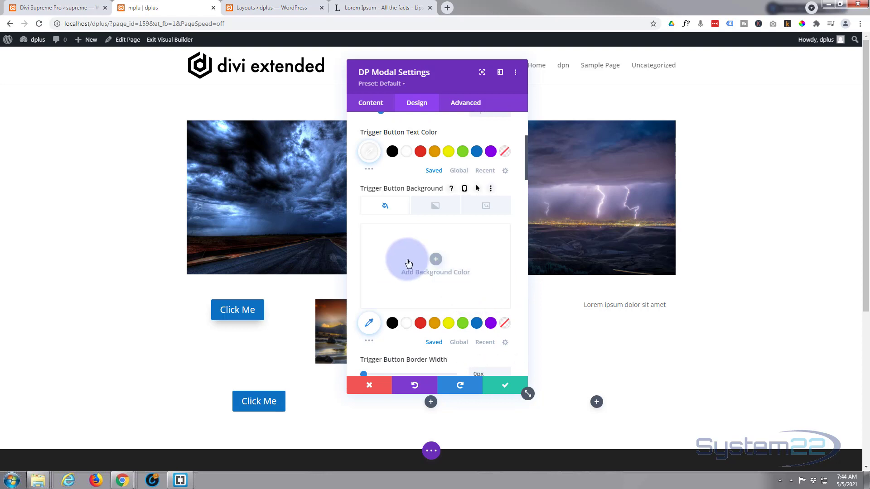
{"action": "left_click", "coordinate": [477, 189]}
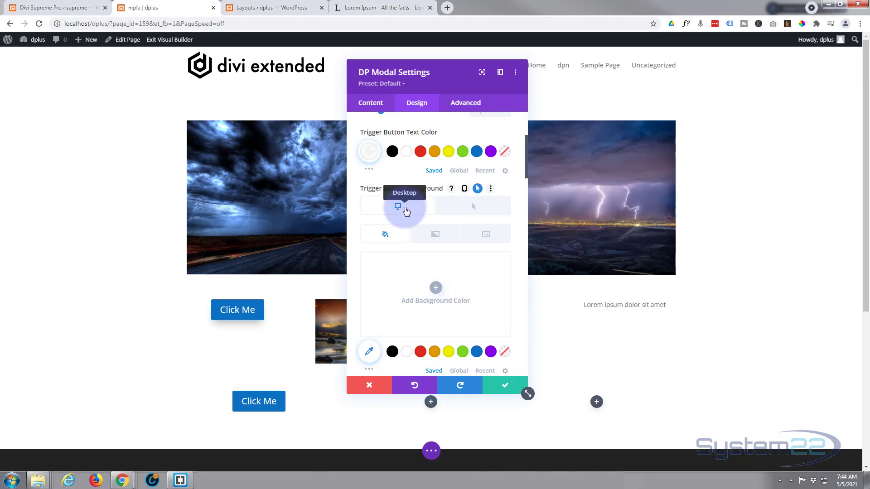
{"action": "left_click", "coordinate": [479, 210]}
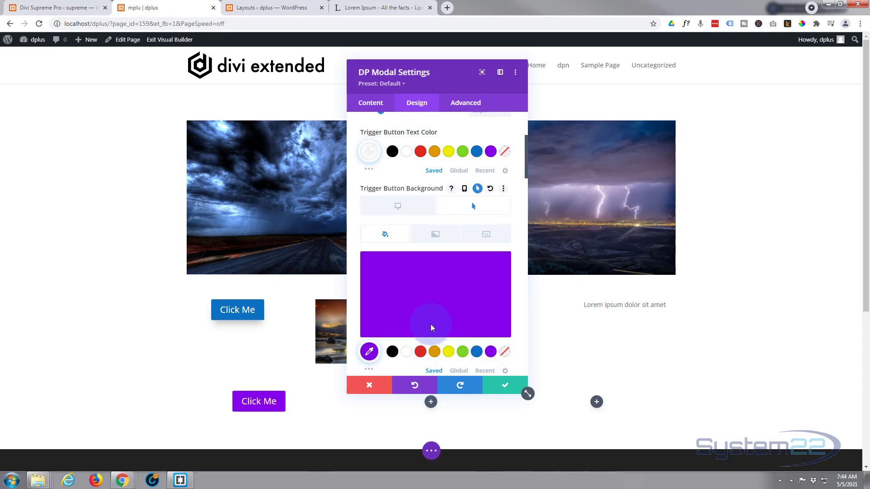
{"action": "left_click", "coordinate": [411, 211]}
{"action": "left_click", "coordinate": [404, 207]}
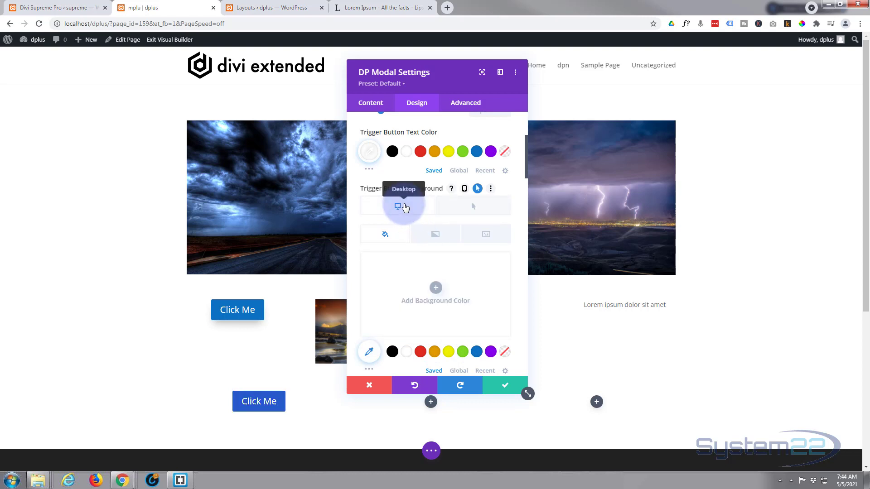
Apply the box shadow preset that casts a soft shadow directly below the trigger button.
{"action": "scroll", "coordinate": [405, 248], "scroll_direction": "down", "scroll_amount": 6}
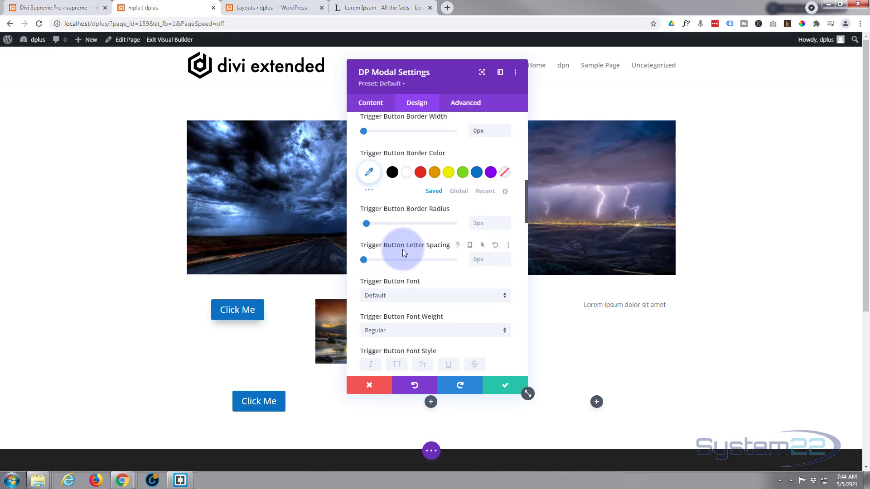
{"action": "scroll", "coordinate": [397, 229], "scroll_direction": "down", "scroll_amount": 4}
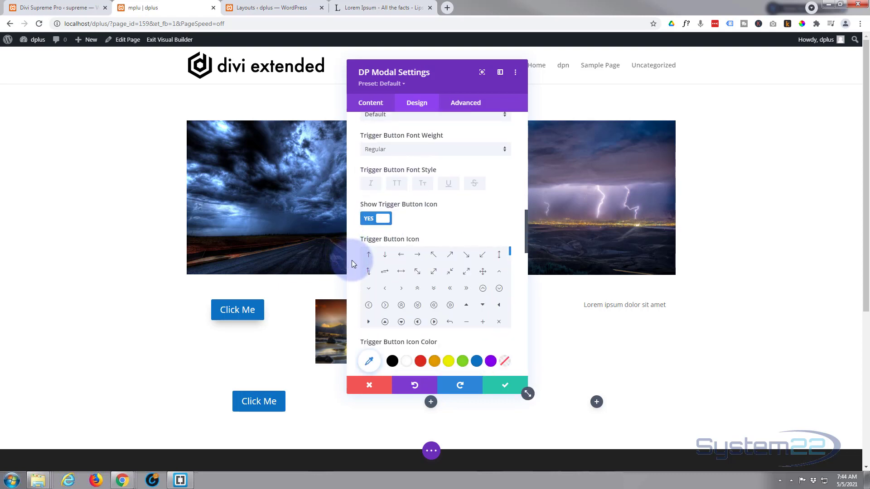
{"action": "scroll", "coordinate": [352, 260], "scroll_direction": "down", "scroll_amount": 4}
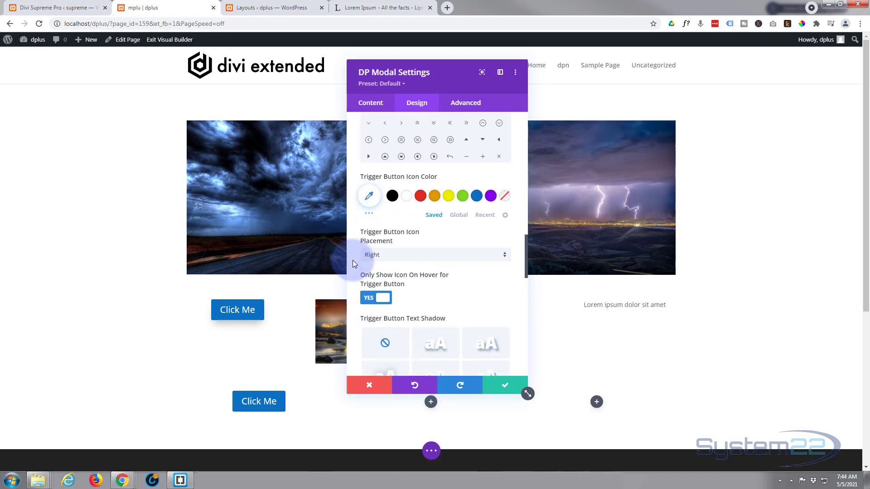
{"action": "scroll", "coordinate": [352, 260], "scroll_direction": "down", "scroll_amount": 3}
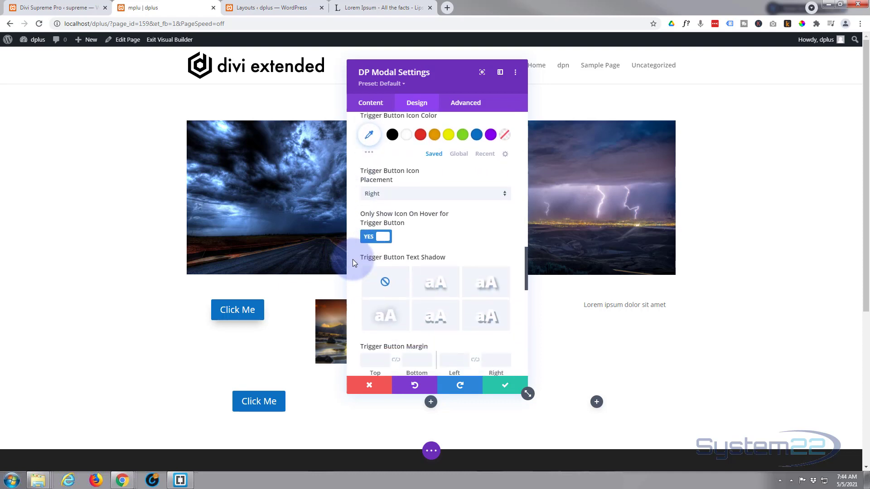
{"action": "scroll", "coordinate": [353, 263], "scroll_direction": "down", "scroll_amount": 3}
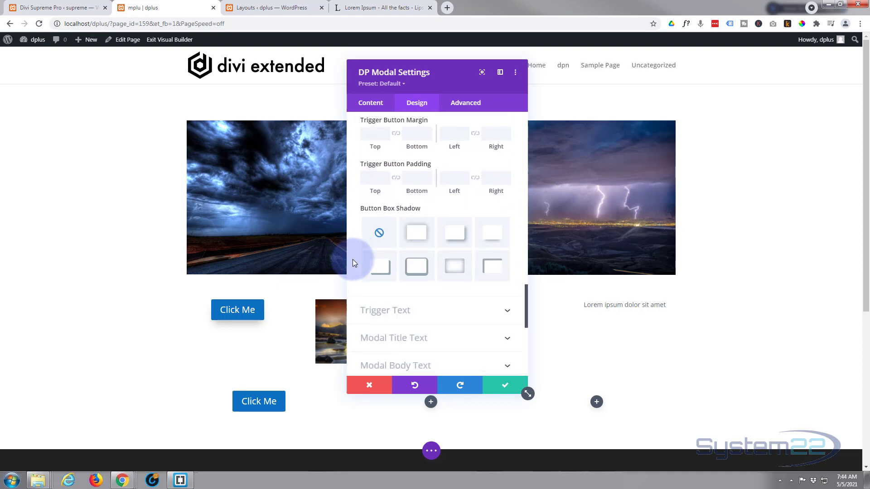
{"action": "left_click", "coordinate": [492, 239]}
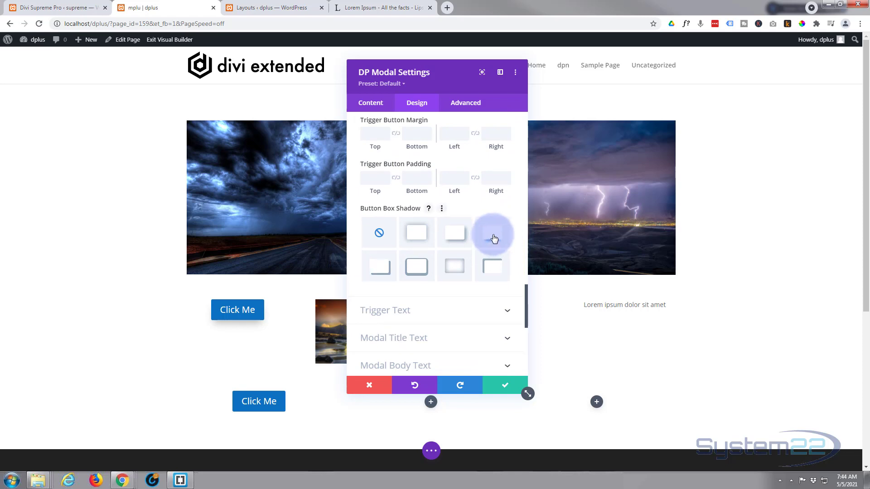
{"action": "scroll", "coordinate": [441, 283], "scroll_direction": "down", "scroll_amount": 3}
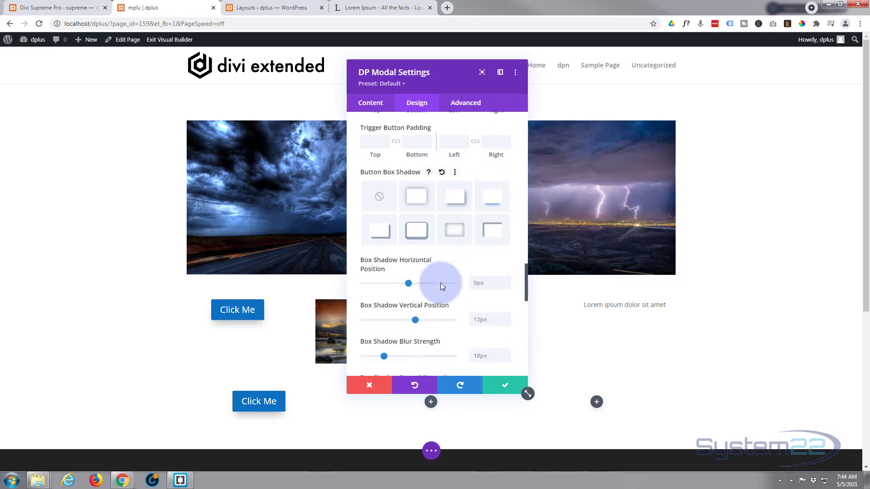
Set the modal title's text color to white in the module's design settings.
{"action": "scroll", "coordinate": [441, 285], "scroll_direction": "down", "scroll_amount": 5}
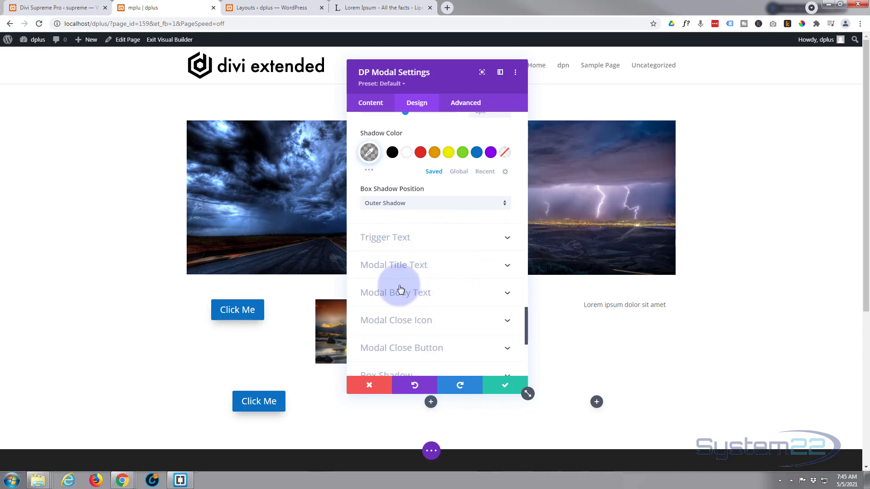
{"action": "left_click", "coordinate": [462, 272]}
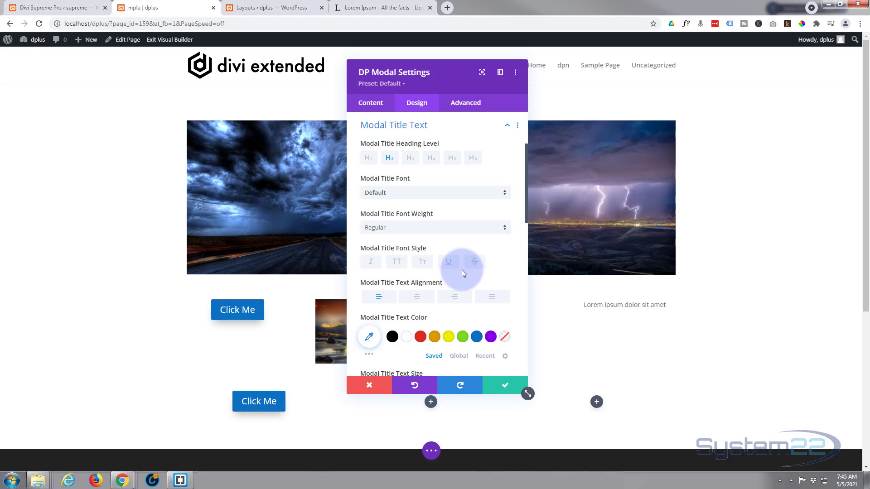
{"action": "scroll", "coordinate": [462, 270], "scroll_direction": "down", "scroll_amount": 3}
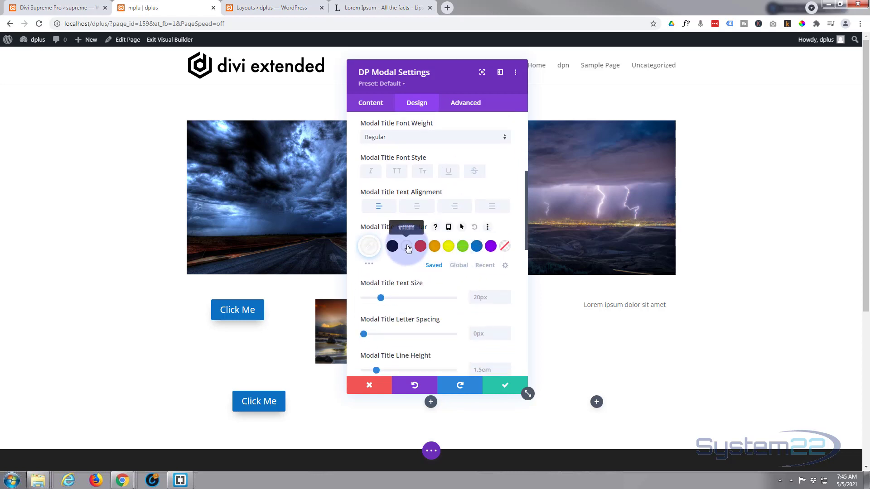
{"action": "scroll", "coordinate": [422, 290], "scroll_direction": "down", "scroll_amount": 3}
{"action": "left_click", "coordinate": [368, 285]}
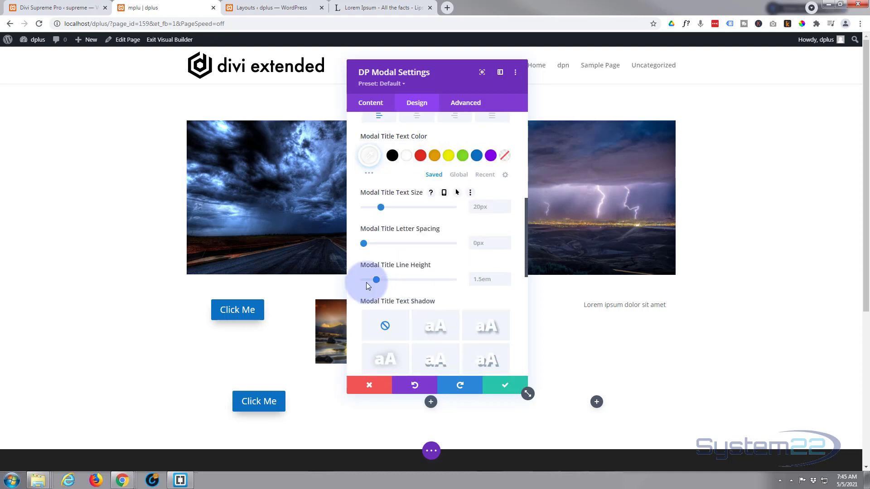
Enable custom styles for the modal's close button, with white text and a black background.
{"action": "scroll", "coordinate": [417, 270], "scroll_direction": "down", "scroll_amount": 3}
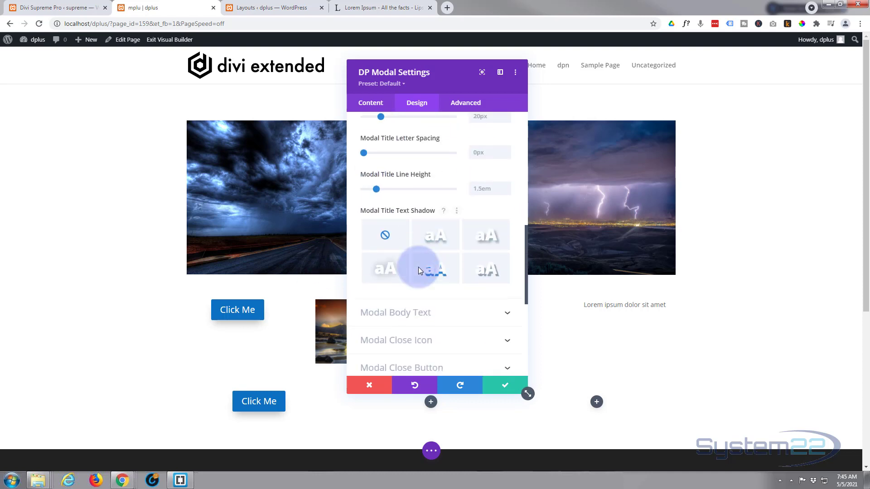
{"action": "scroll", "coordinate": [418, 270], "scroll_direction": "down", "scroll_amount": 1}
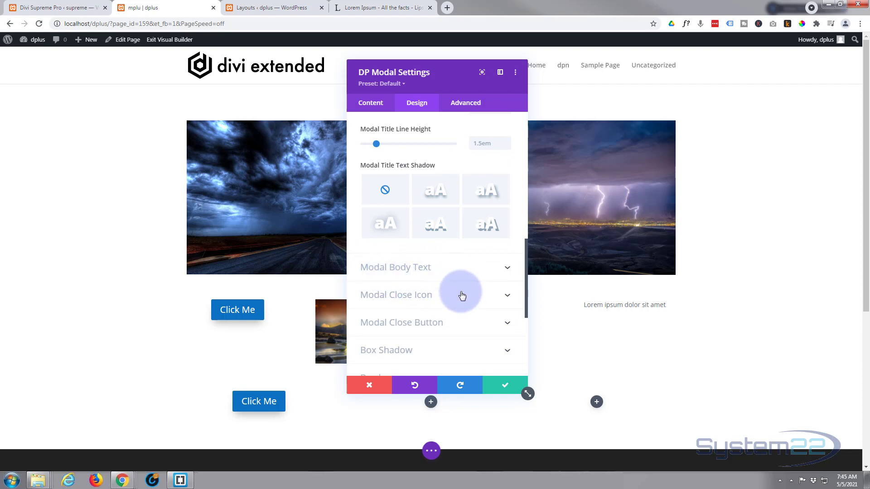
{"action": "scroll", "coordinate": [463, 295], "scroll_direction": "down", "scroll_amount": 1}
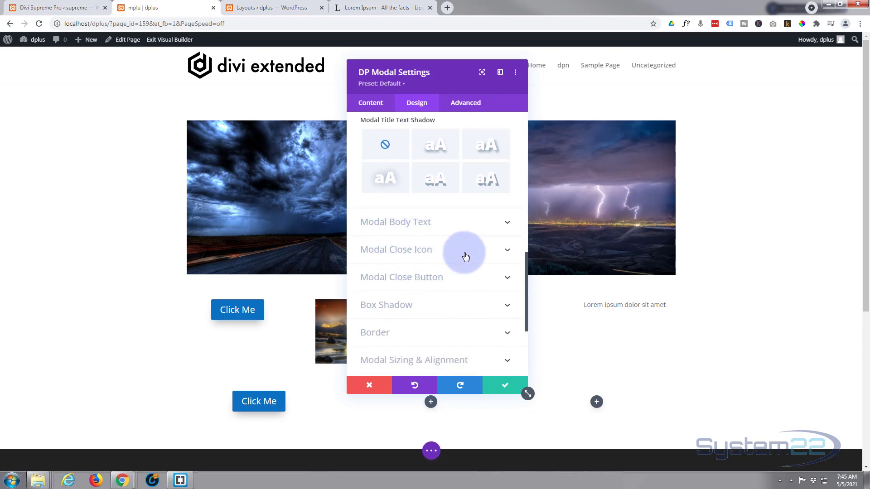
{"action": "left_click", "coordinate": [468, 276]}
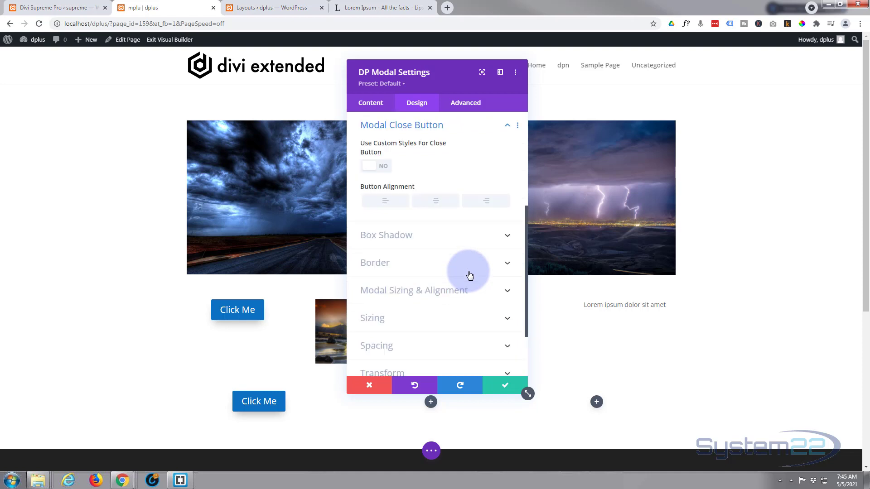
{"action": "left_click", "coordinate": [383, 166]}
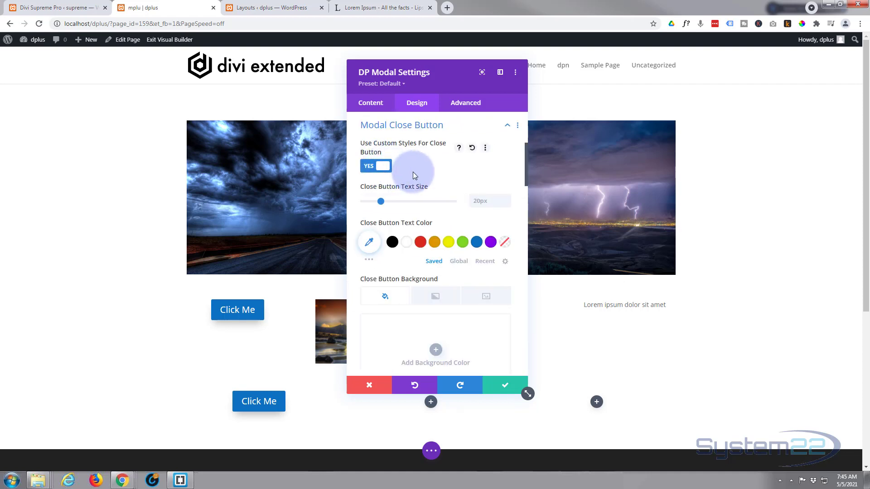
{"action": "scroll", "coordinate": [431, 209], "scroll_direction": "down", "scroll_amount": 1}
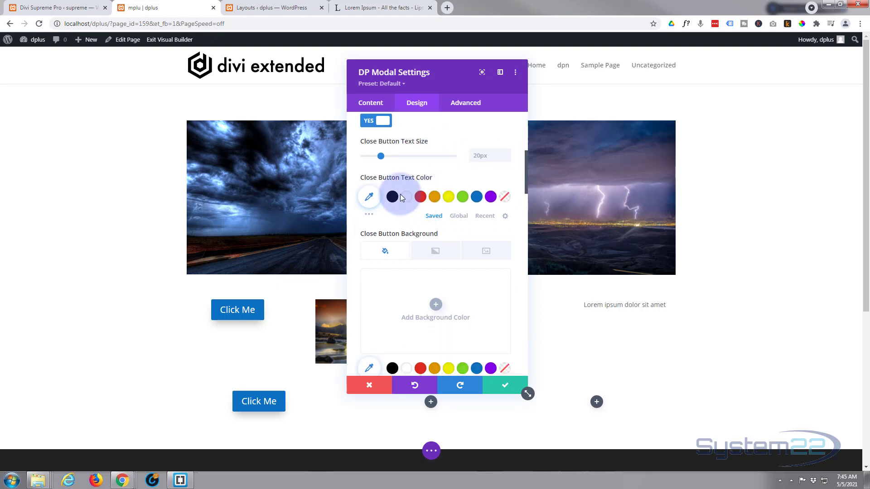
{"action": "left_click", "coordinate": [410, 198]}
{"action": "scroll", "coordinate": [412, 213], "scroll_direction": "down", "scroll_amount": 2}
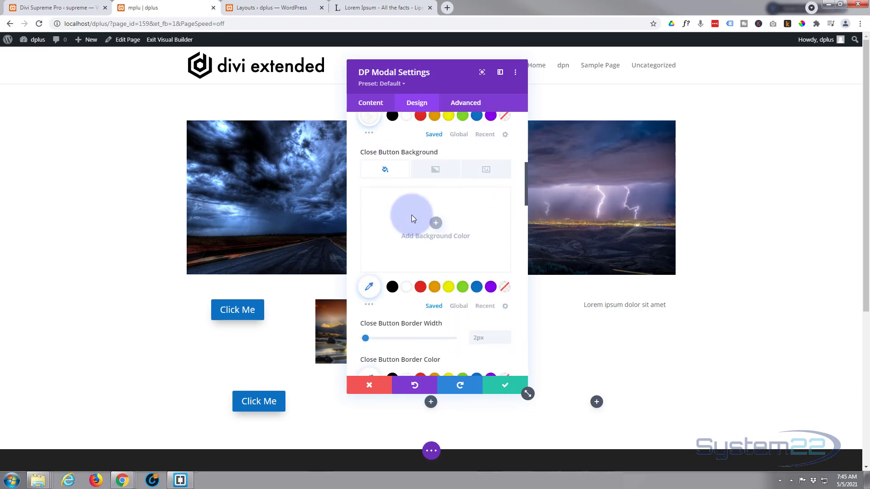
{"action": "scroll", "coordinate": [411, 214], "scroll_direction": "down", "scroll_amount": 1}
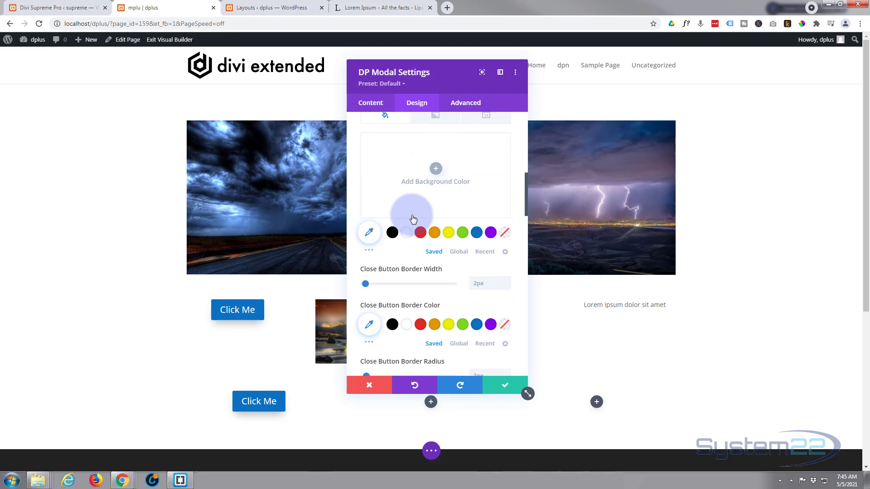
{"action": "left_click", "coordinate": [394, 233]}
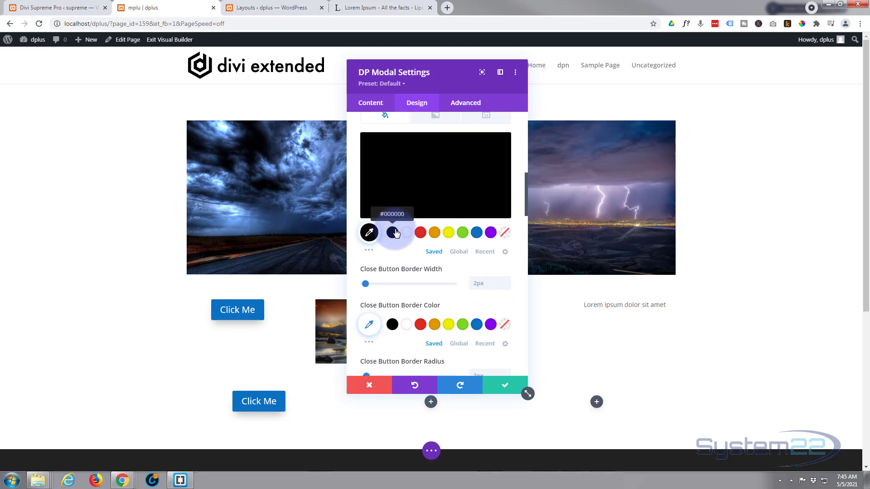
Review the remaining close button design options and the modal's sizing and alignment settings.
{"action": "scroll", "coordinate": [430, 289], "scroll_direction": "down", "scroll_amount": 4}
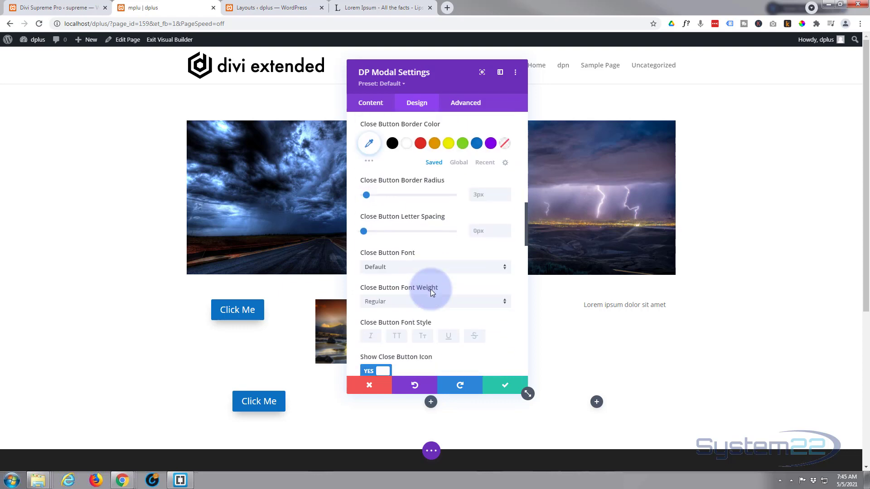
{"action": "scroll", "coordinate": [430, 290], "scroll_direction": "down", "scroll_amount": 4}
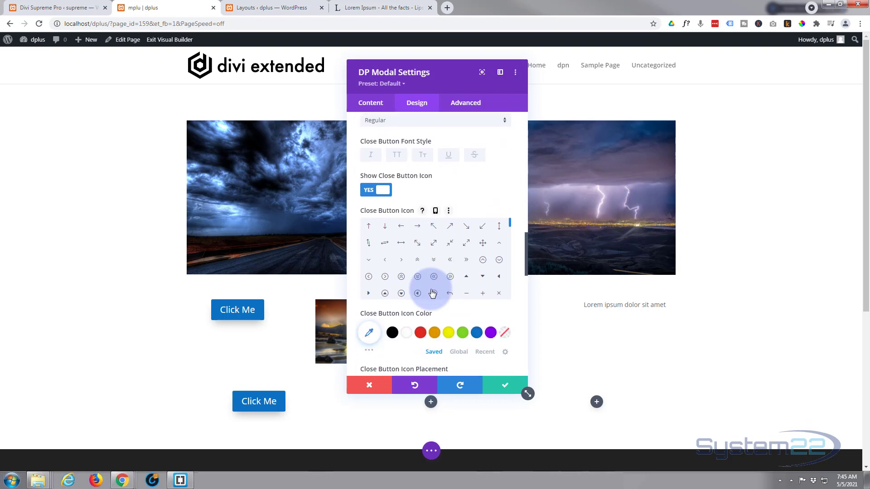
{"action": "scroll", "coordinate": [393, 325], "scroll_direction": "down", "scroll_amount": 2}
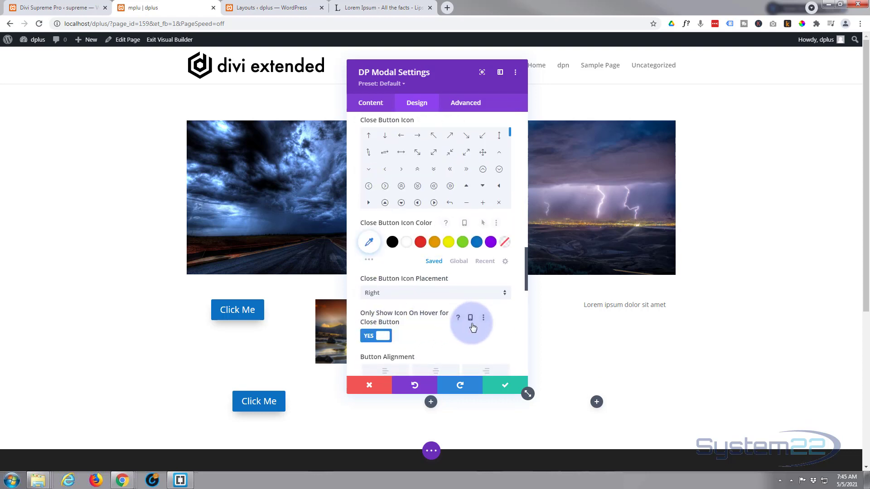
{"action": "scroll", "coordinate": [455, 328], "scroll_direction": "down", "scroll_amount": 4}
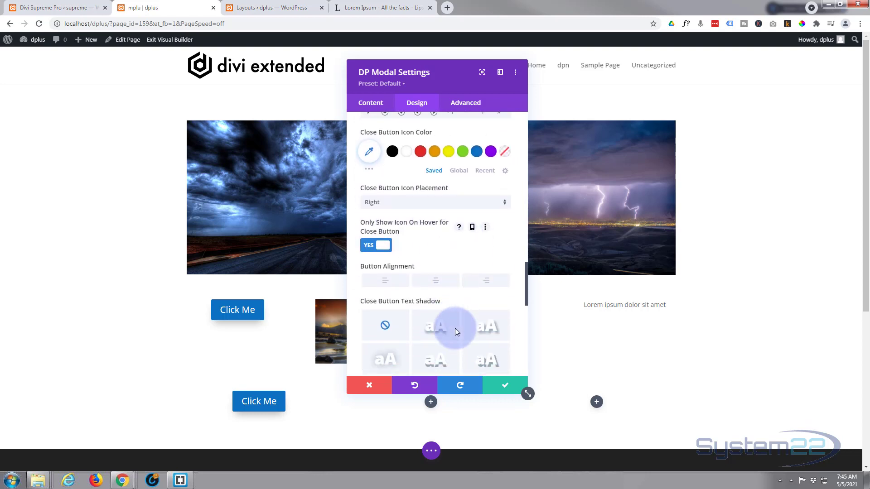
{"action": "scroll", "coordinate": [456, 331], "scroll_direction": "down", "scroll_amount": 6}
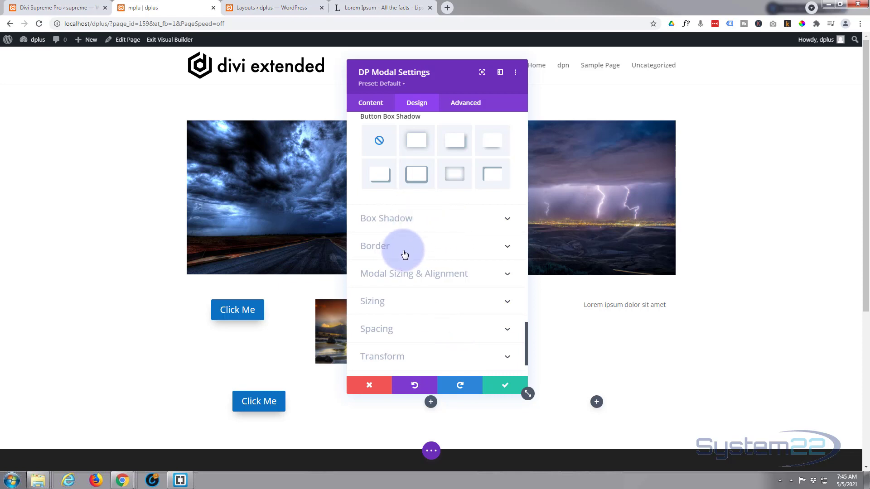
{"action": "left_click", "coordinate": [436, 280]}
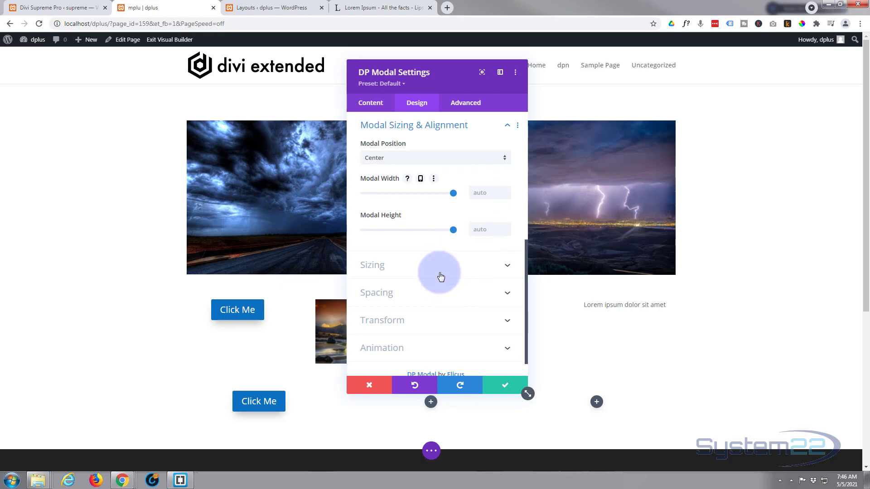
{"action": "scroll", "coordinate": [441, 277], "scroll_direction": "down", "scroll_amount": 1}
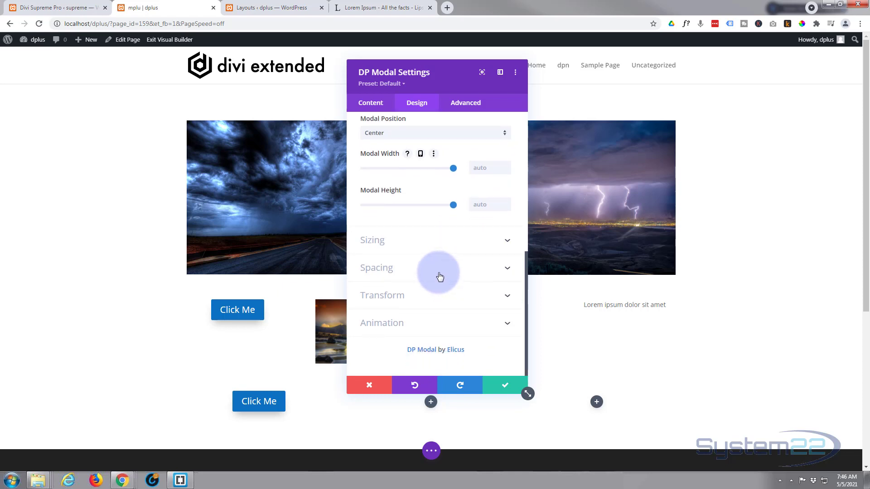
Save the modal's settings and the page draft, and exit the visual builder.
{"action": "left_click", "coordinate": [504, 389]}
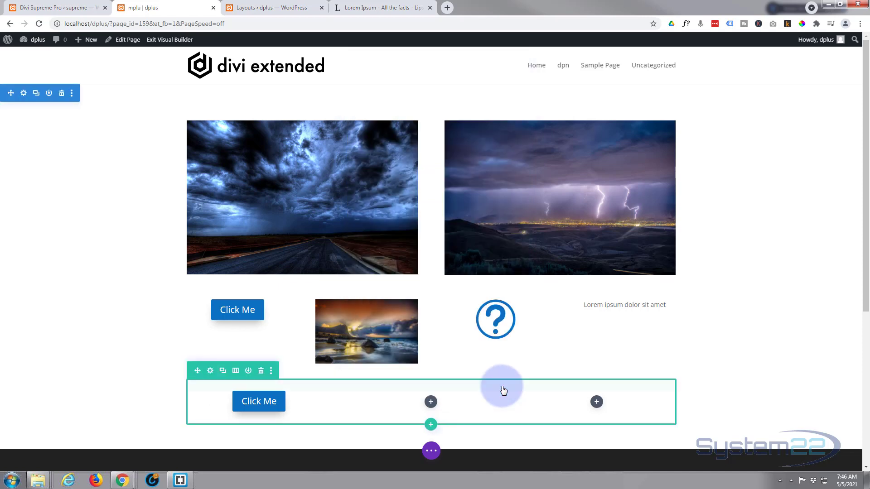
{"action": "left_click", "coordinate": [431, 451]}
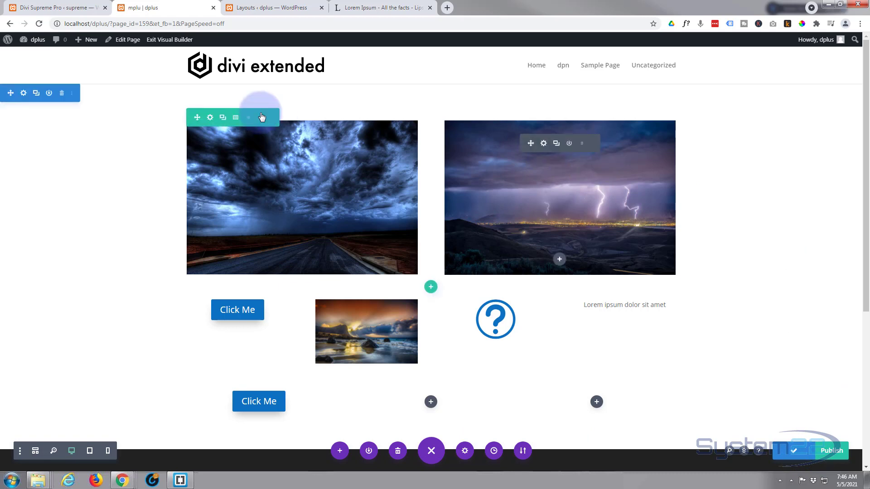
{"action": "left_click", "coordinate": [177, 43]}
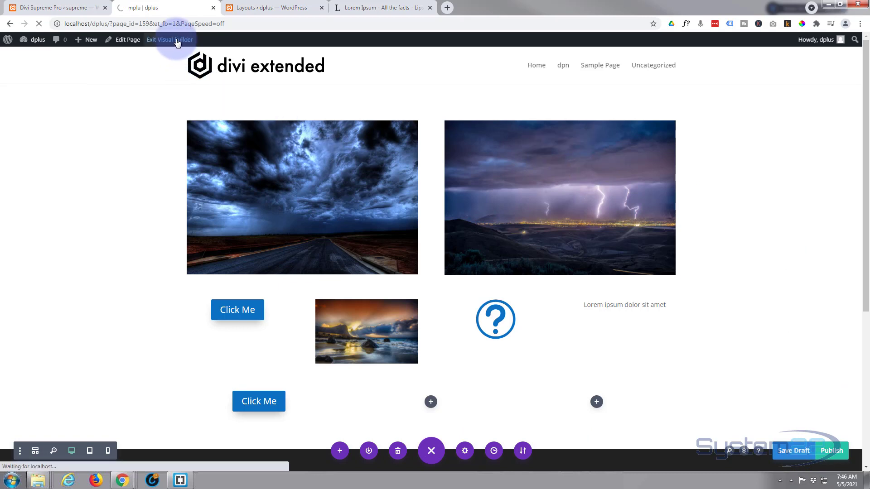
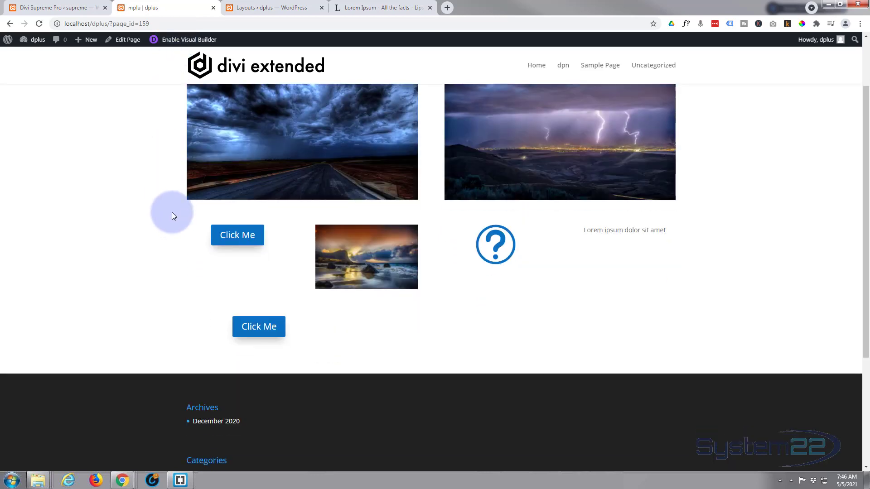
Test the popup from the lower Click Me trigger on the front-end page and dismiss it through the dark overlay.
{"action": "left_click", "coordinate": [262, 268]}
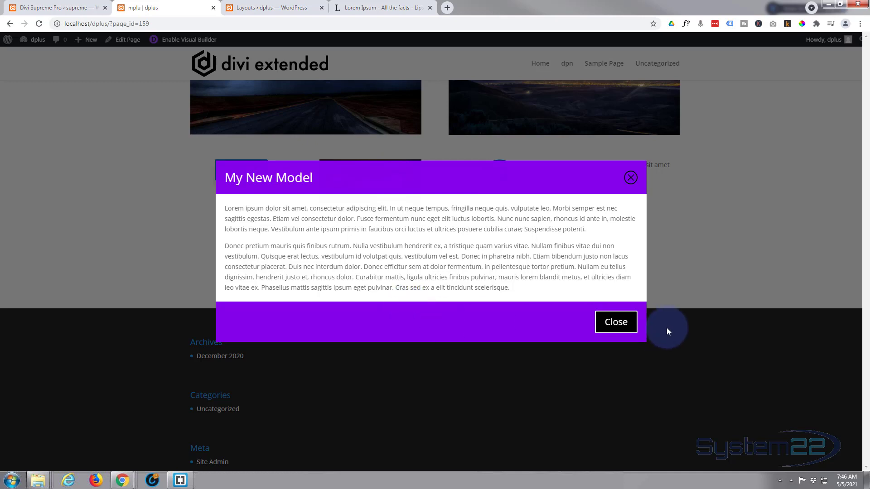
{"action": "left_click", "coordinate": [705, 290]}
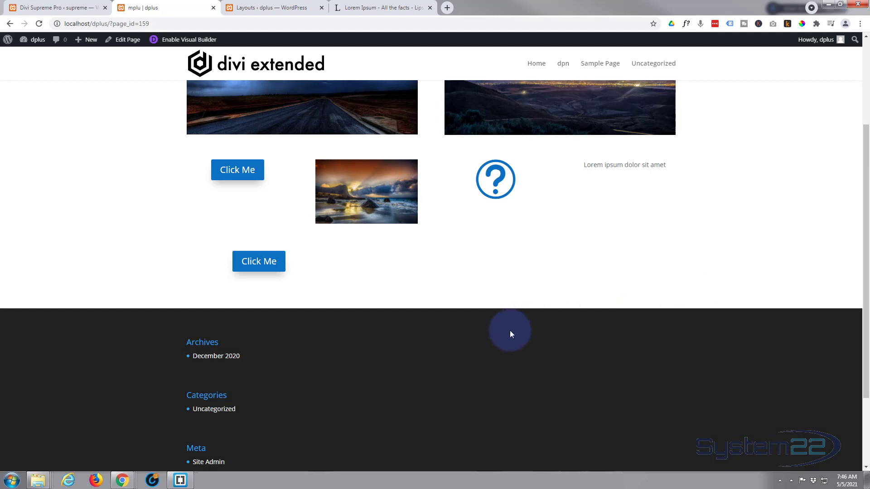
{"action": "scroll", "coordinate": [510, 331], "scroll_direction": "up", "scroll_amount": 3}
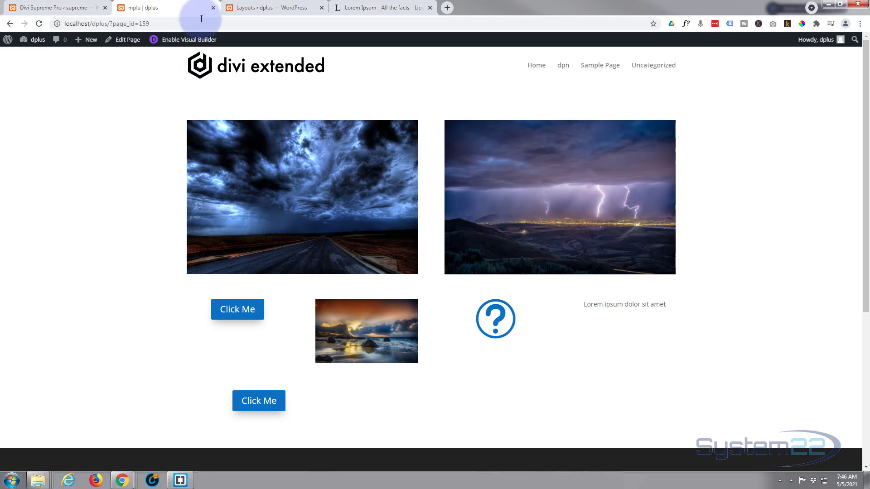
Look over the saved layouts in the Divi Library and return to the mplu page.
{"action": "left_click", "coordinate": [256, 9]}
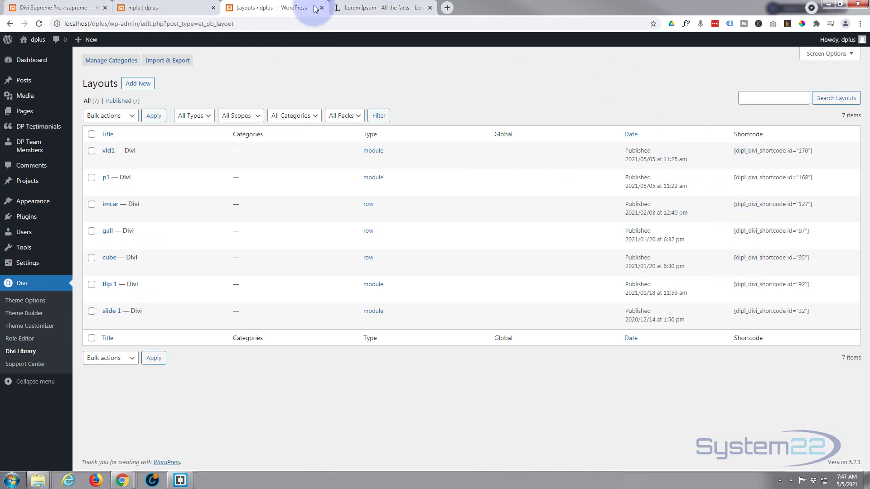
{"action": "left_click", "coordinate": [162, 4]}
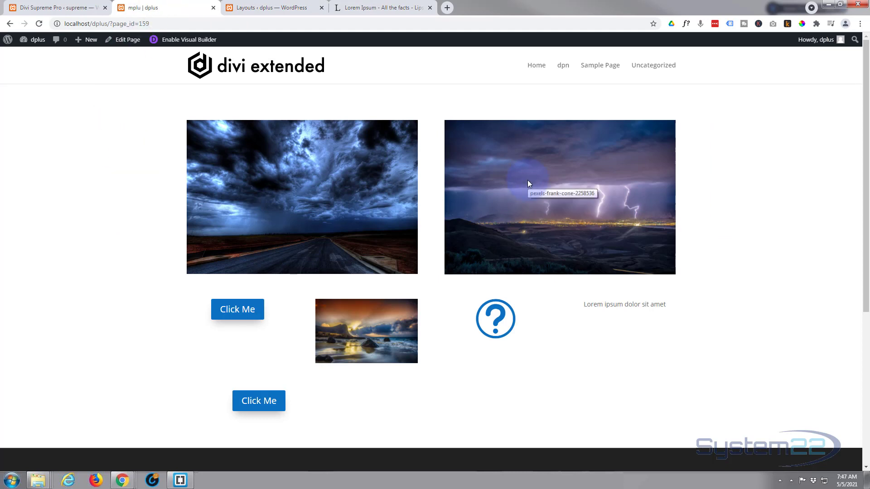
Save the lightning image module to the Divi Library as "imgpop" from the visual builder, and return to the Layouts list.
{"action": "left_click", "coordinate": [188, 41]}
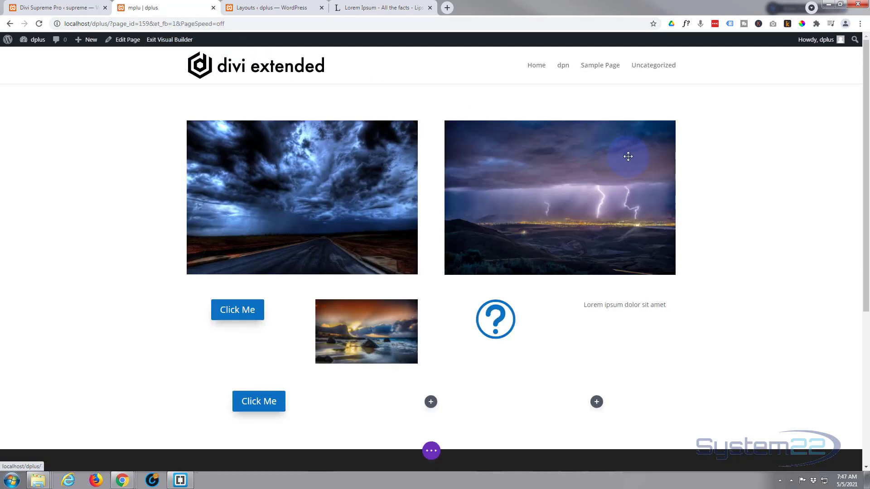
{"action": "mouse_move", "coordinate": [580, 184]}
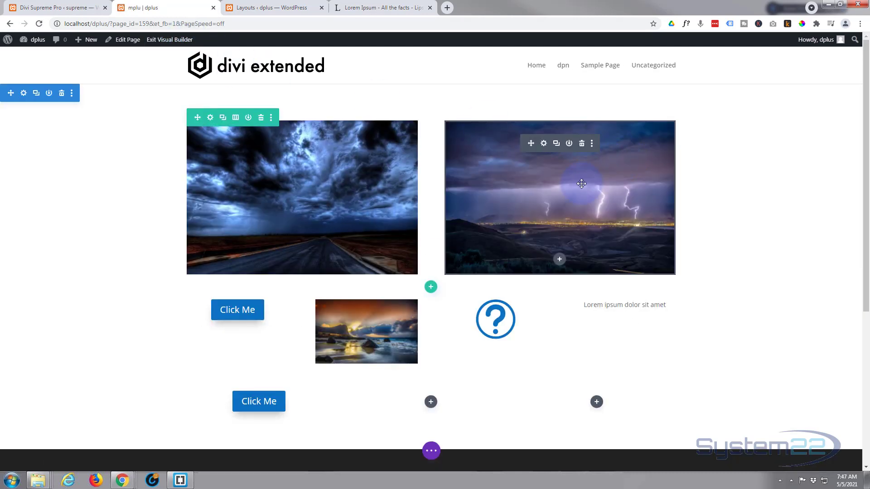
{"action": "left_click", "coordinate": [569, 144]}
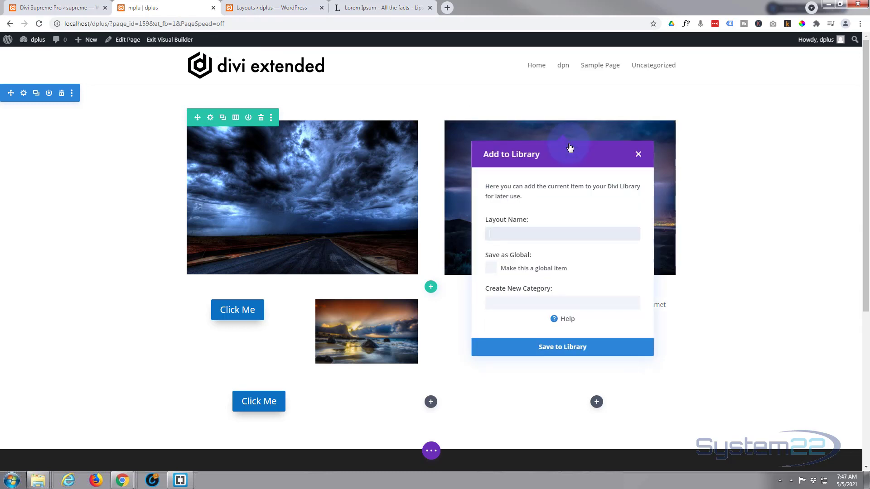
{"action": "type", "text": "imgpop"}
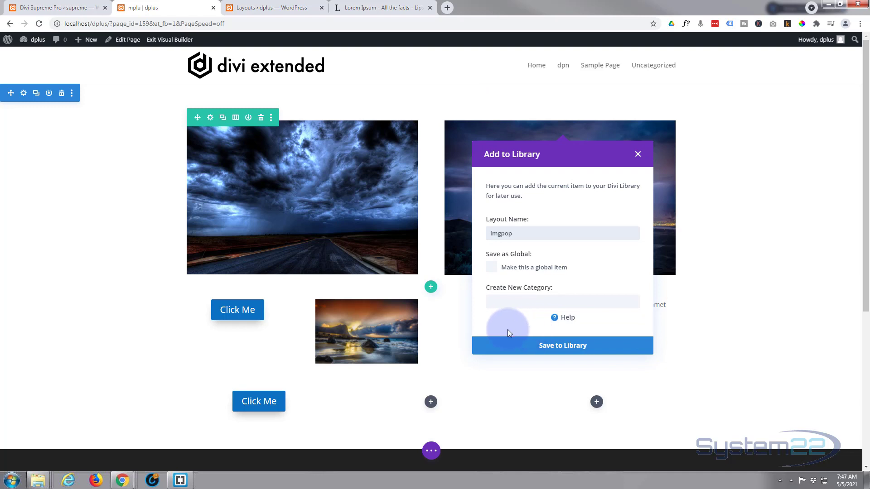
{"action": "left_click", "coordinate": [559, 348]}
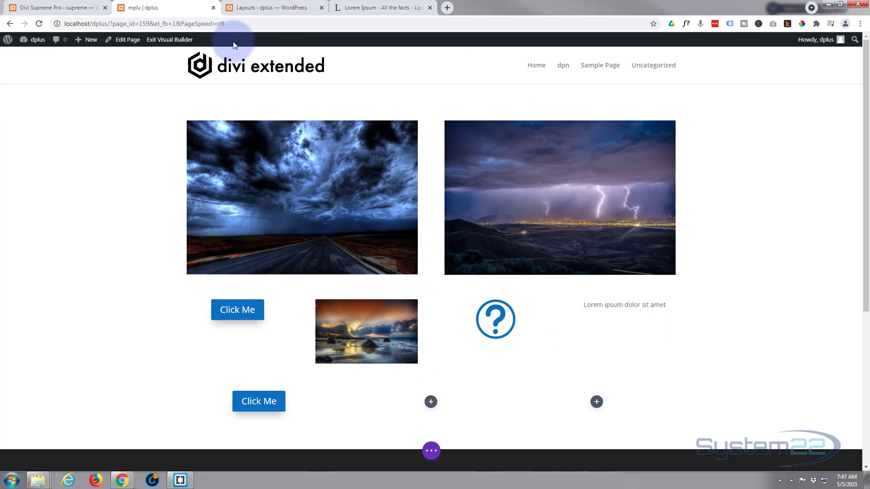
{"action": "left_click", "coordinate": [258, 7]}
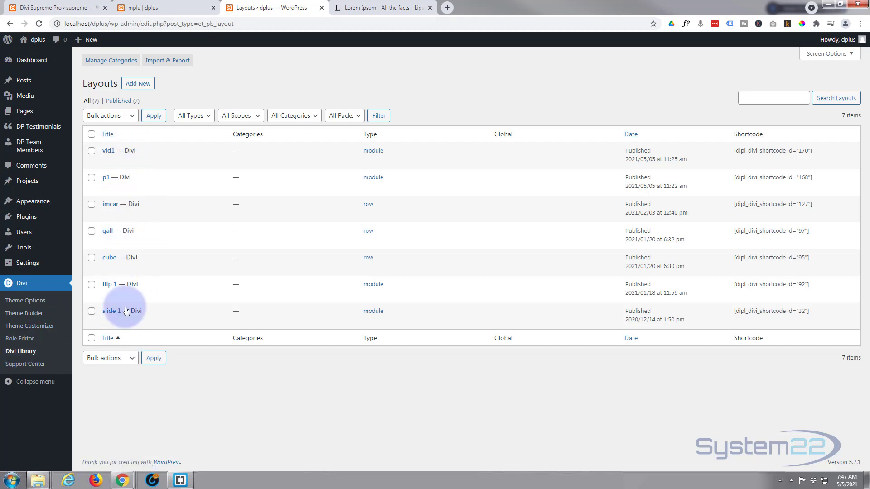
Refresh the Layouts list and copy the shortcode of the imgpop layout.
{"action": "left_click", "coordinate": [39, 23]}
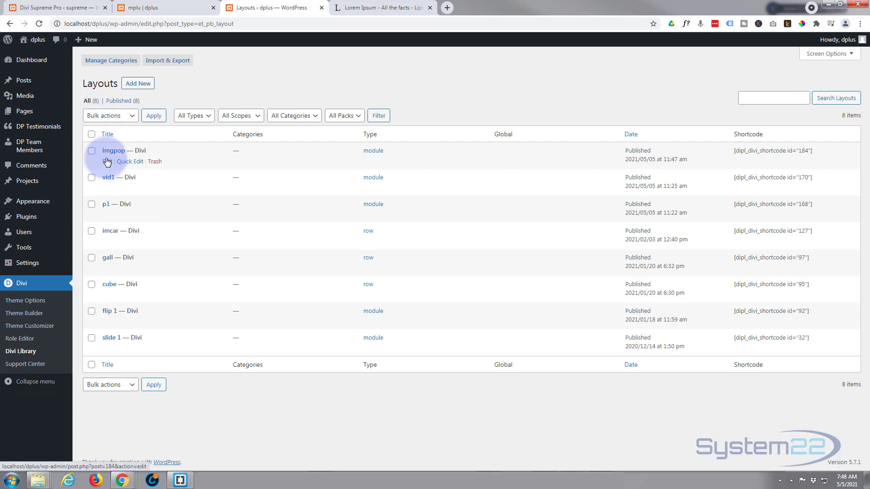
{"action": "left_click_drag", "start_coordinate": [812, 151], "coordinate": [734, 151]}
{"action": "key", "text": "ctrl+c"}
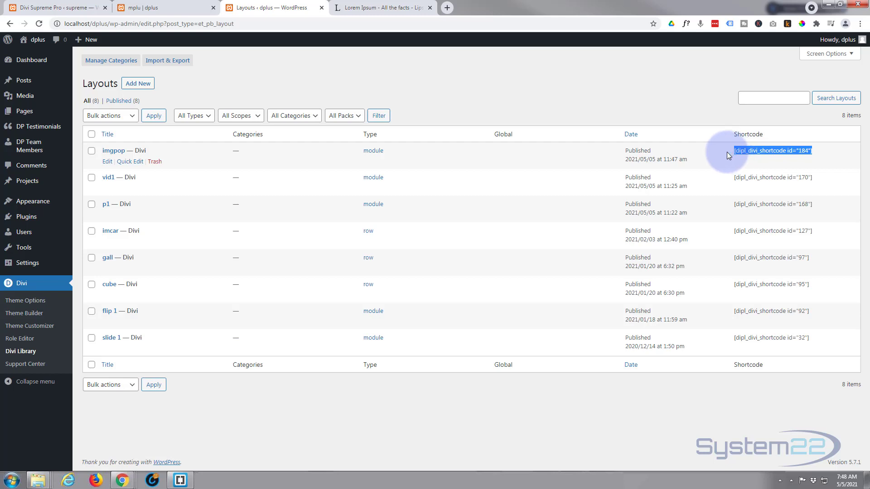
On the mplu page, duplicate the lower Click Me modal and move the copy into the row's empty middle column.
{"action": "left_click", "coordinate": [154, 7]}
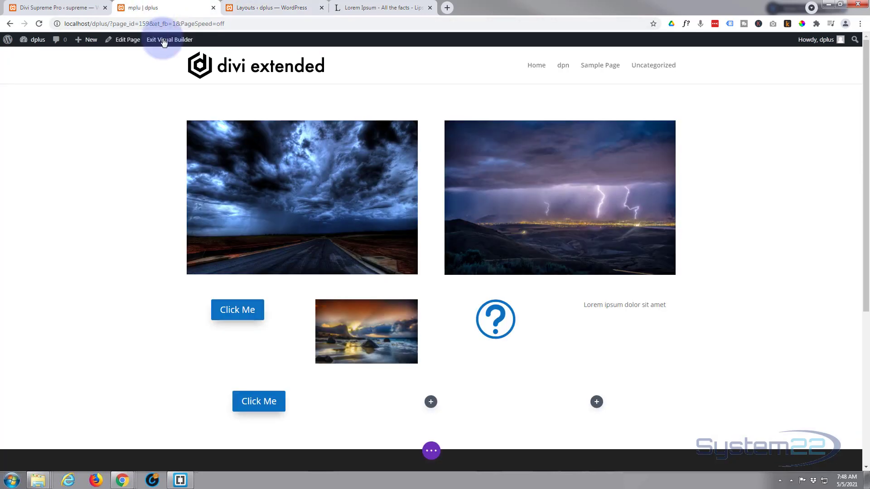
{"action": "scroll", "coordinate": [239, 283], "scroll_direction": "down", "scroll_amount": 2}
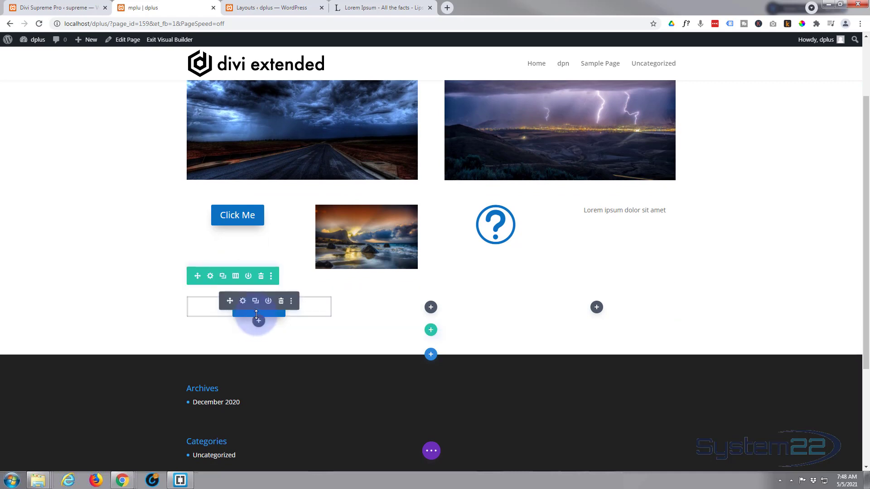
{"action": "left_click", "coordinate": [256, 302]}
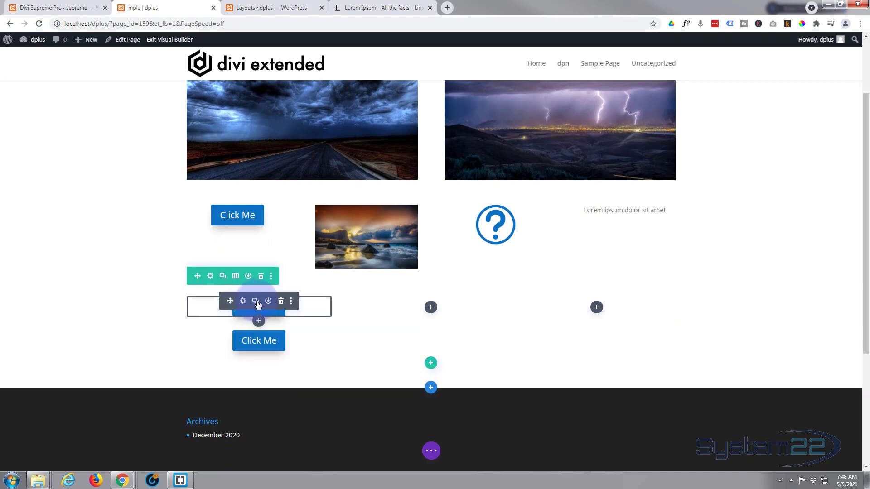
{"action": "left_click_drag", "start_coordinate": [230, 301], "coordinate": [420, 308]}
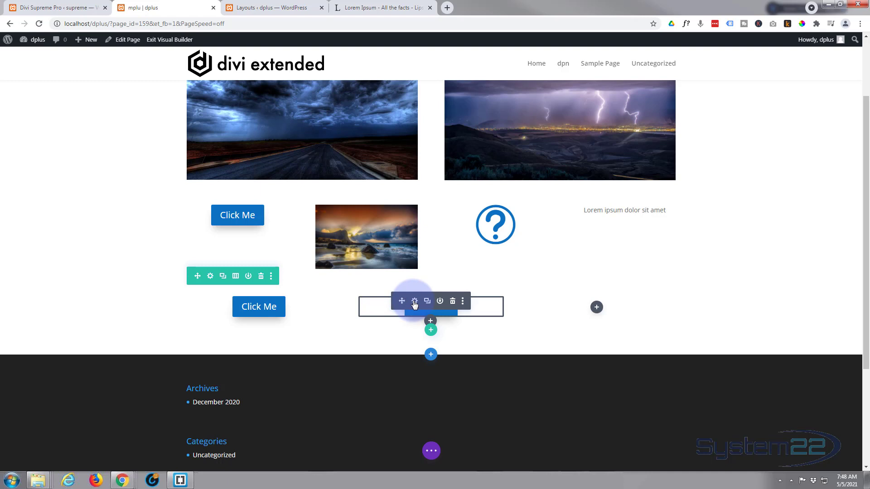
Set the middle modal's unique modal ID to 06 and turn off its header.
{"action": "left_click", "coordinate": [414, 302]}
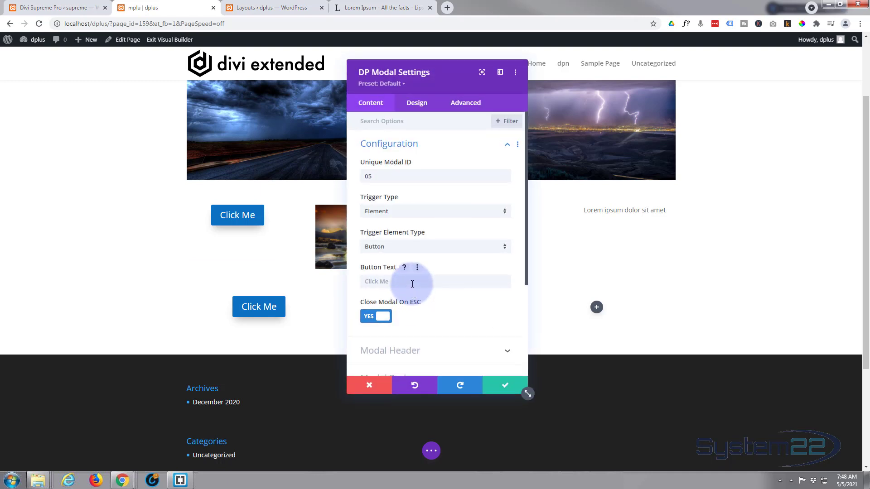
{"action": "left_click", "coordinate": [368, 176]}
{"action": "left_click_drag", "start_coordinate": [368, 176], "coordinate": [411, 180]}
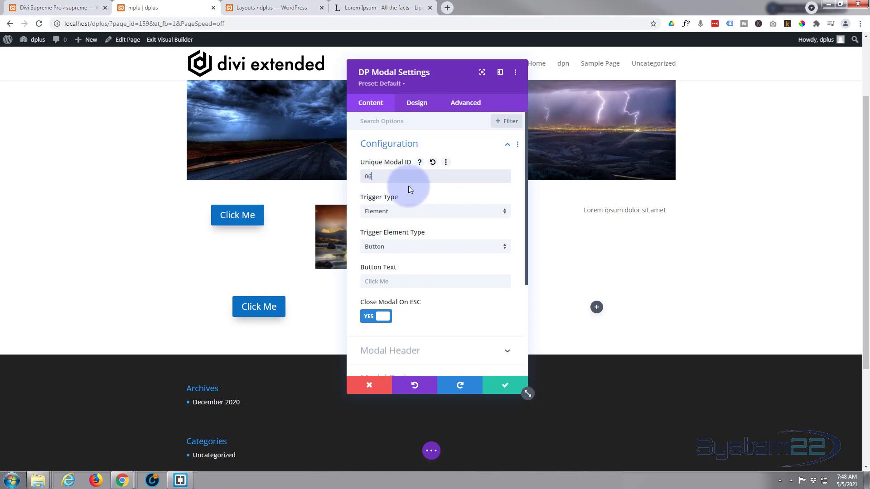
{"action": "scroll", "coordinate": [417, 221], "scroll_direction": "down", "scroll_amount": 3}
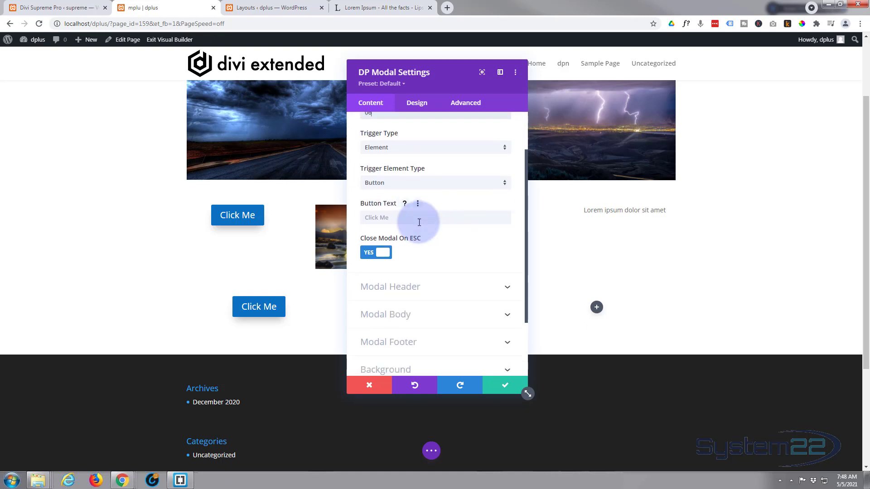
{"action": "left_click", "coordinate": [419, 222]}
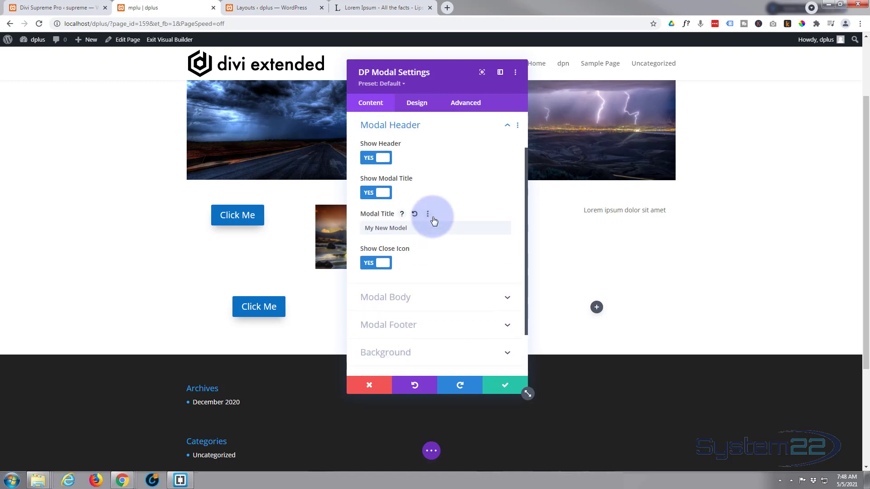
{"action": "left_click", "coordinate": [383, 159]}
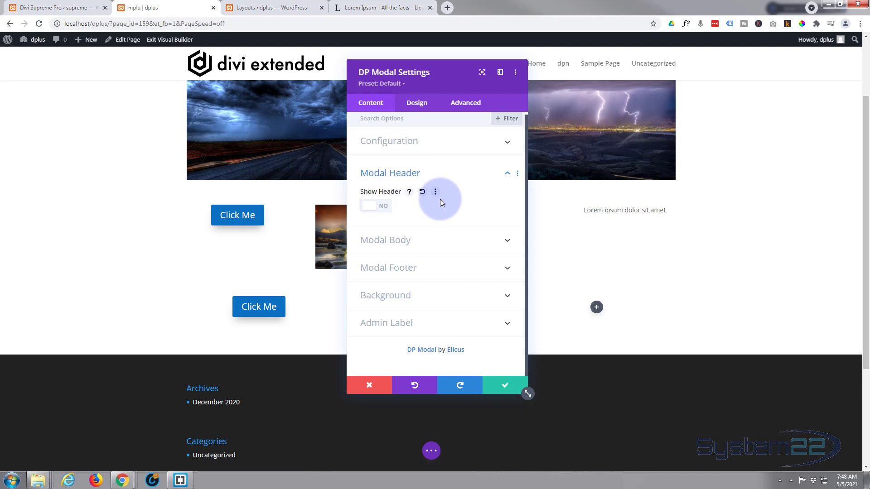
Replace the modal's body text with the shortcode [dipl_divi_shortcode id="184"] and turn off its footer.
{"action": "left_click", "coordinate": [431, 240]}
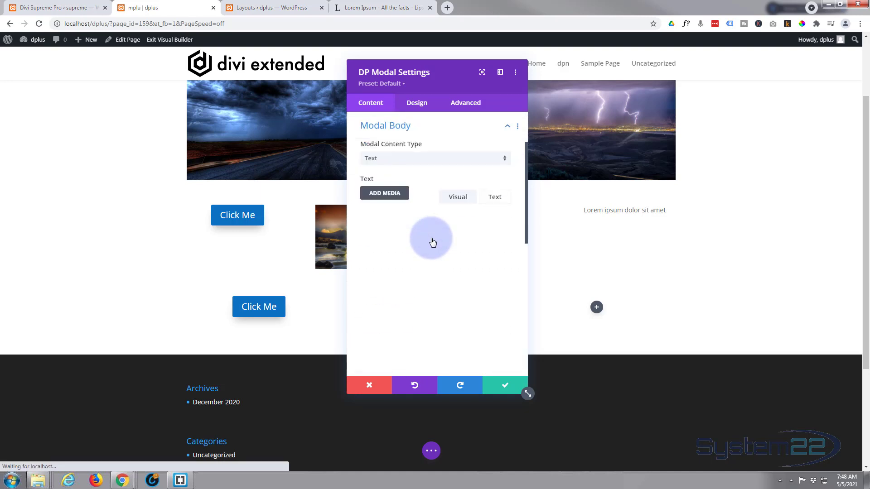
{"action": "left_click", "coordinate": [368, 257]}
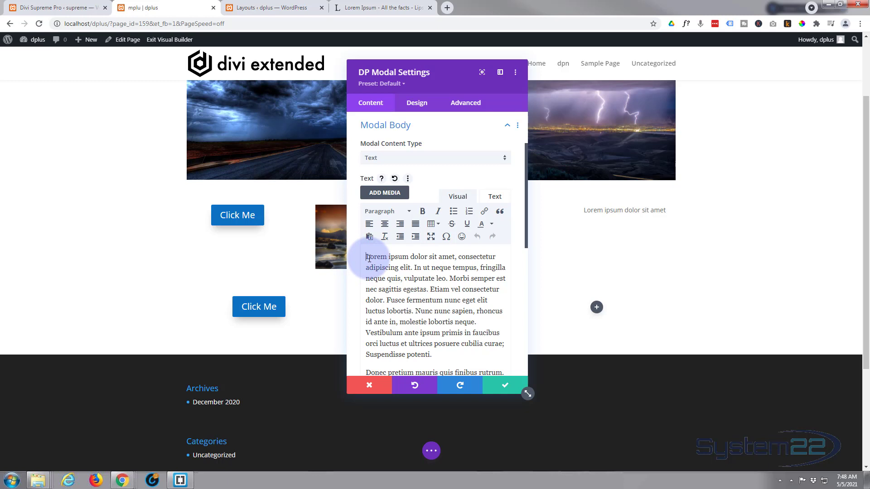
{"action": "key", "text": "ctrl+a"}
{"action": "key", "text": "BackSpace"}
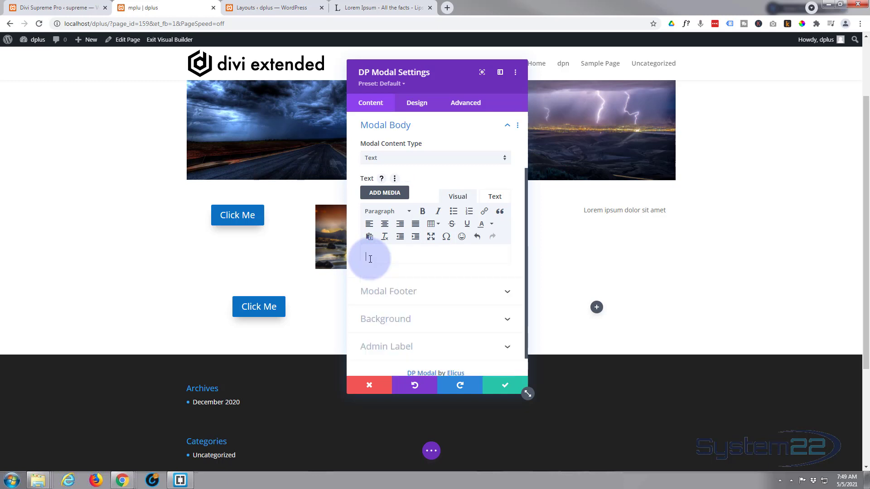
{"action": "key", "text": "ctrl+v"}
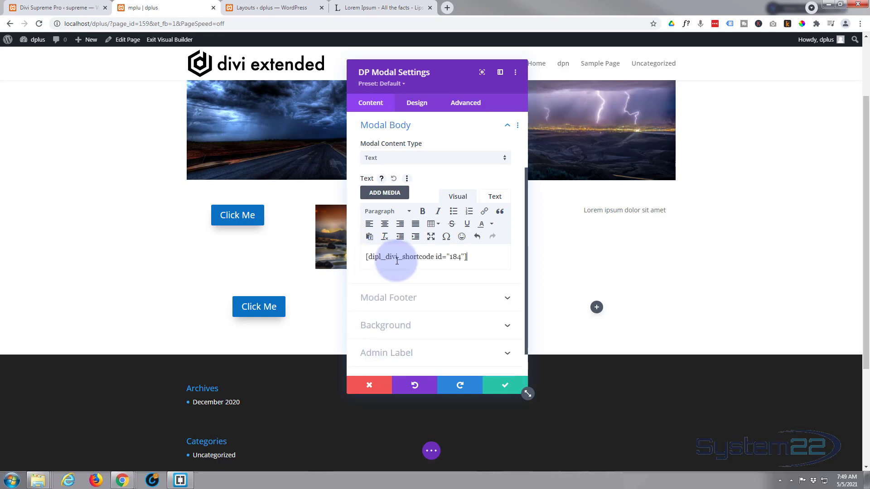
{"action": "left_click", "coordinate": [450, 306]}
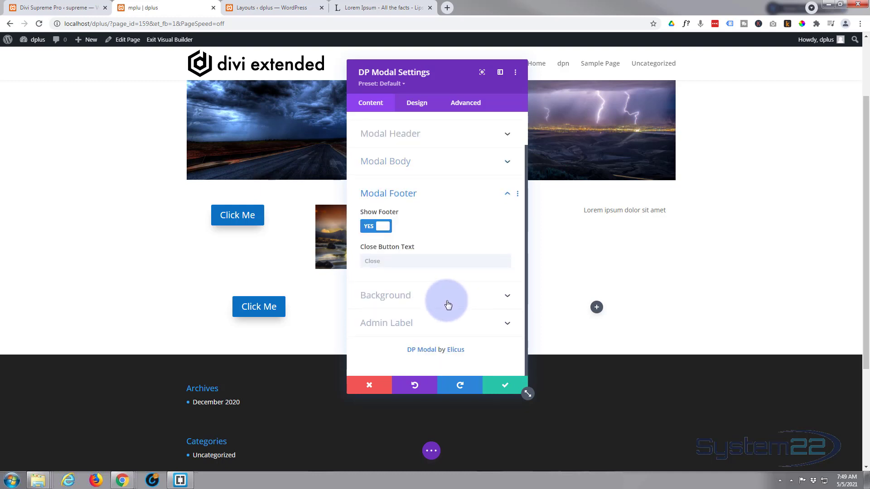
{"action": "left_click", "coordinate": [378, 227]}
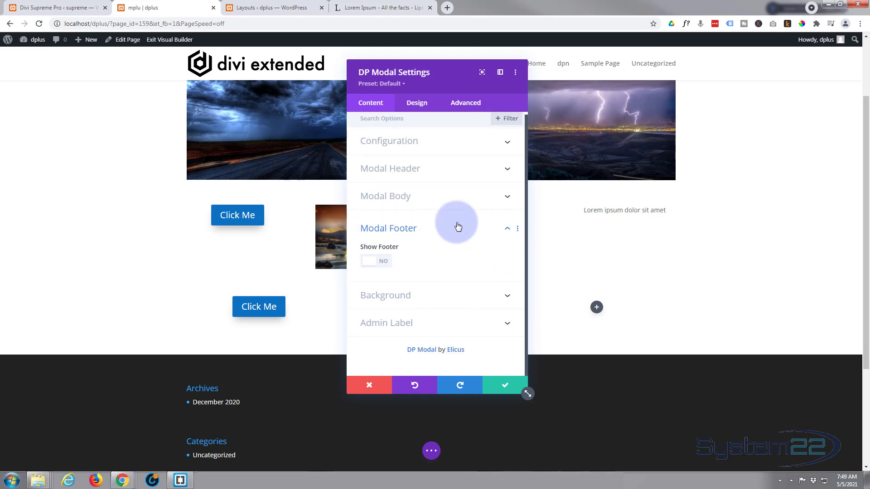
Darken the modal's background overlay to rgba(0,0,0,0.75).
{"action": "left_click", "coordinate": [438, 297]}
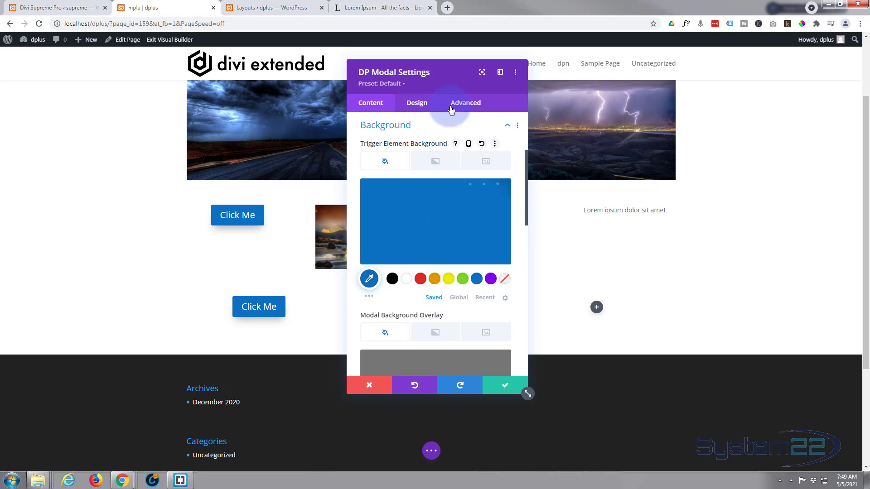
{"action": "left_click_drag", "start_coordinate": [447, 83], "coordinate": [641, 78]}
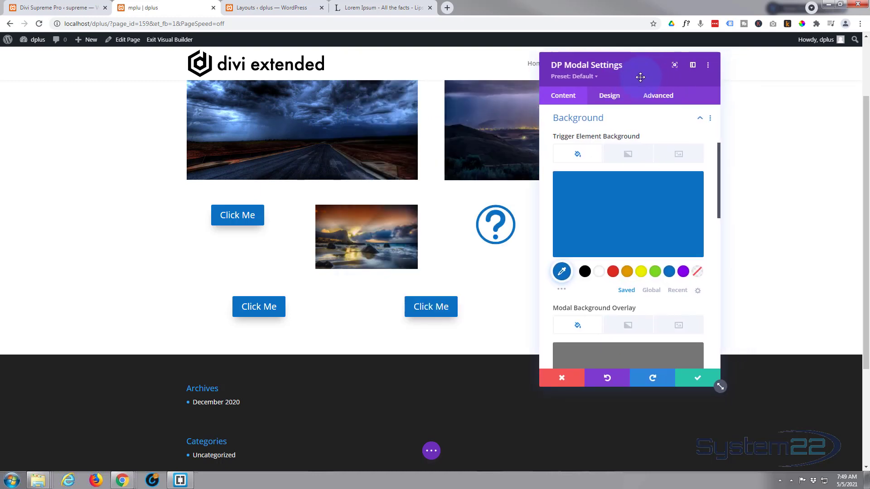
{"action": "scroll", "coordinate": [602, 286], "scroll_direction": "down", "scroll_amount": 2}
{"action": "left_click", "coordinate": [601, 286]}
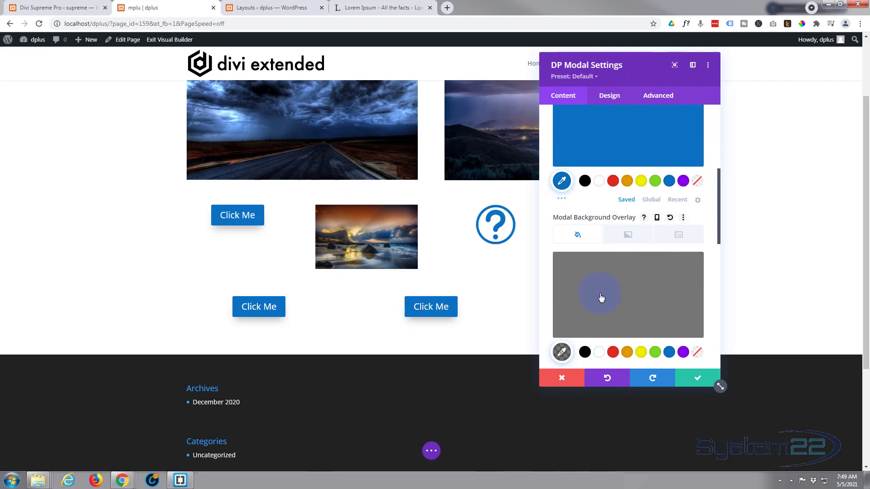
{"action": "scroll", "coordinate": [599, 285], "scroll_direction": "down", "scroll_amount": 1}
{"action": "left_click", "coordinate": [599, 279]}
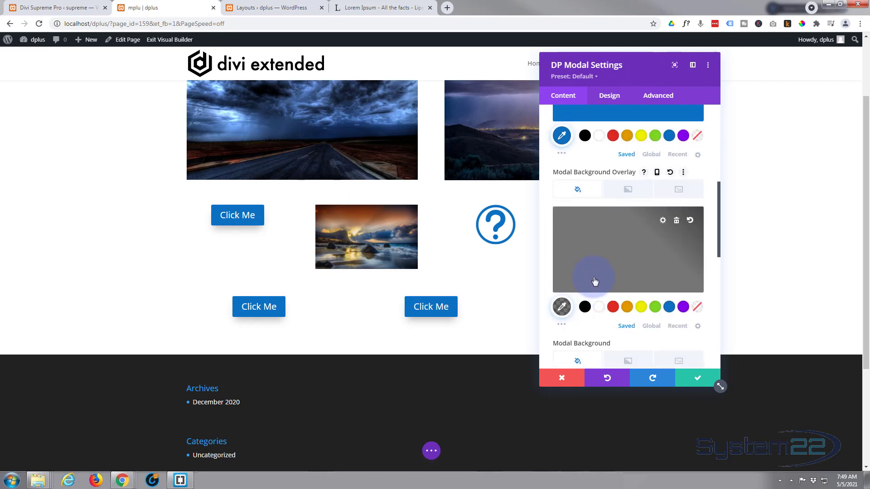
{"action": "left_click", "coordinate": [693, 246]}
{"action": "left_click_drag", "start_coordinate": [697, 246], "coordinate": [694, 234]}
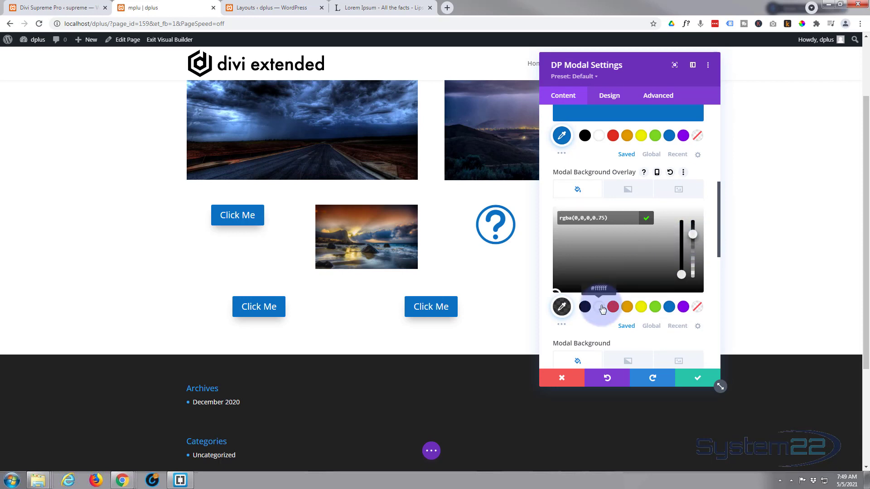
Make both the modal background and the modal body background transparent.
{"action": "scroll", "coordinate": [602, 307], "scroll_direction": "down", "scroll_amount": 4}
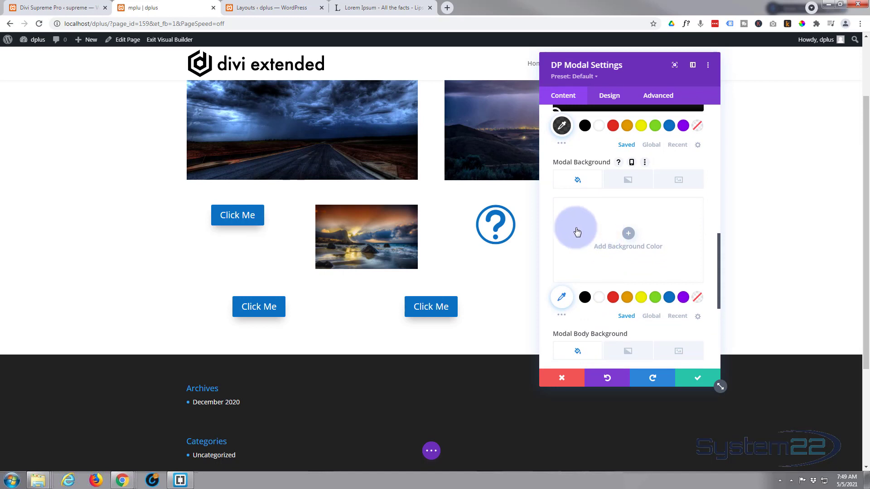
{"action": "left_click", "coordinate": [698, 300]}
{"action": "scroll", "coordinate": [661, 287], "scroll_direction": "down", "scroll_amount": 3}
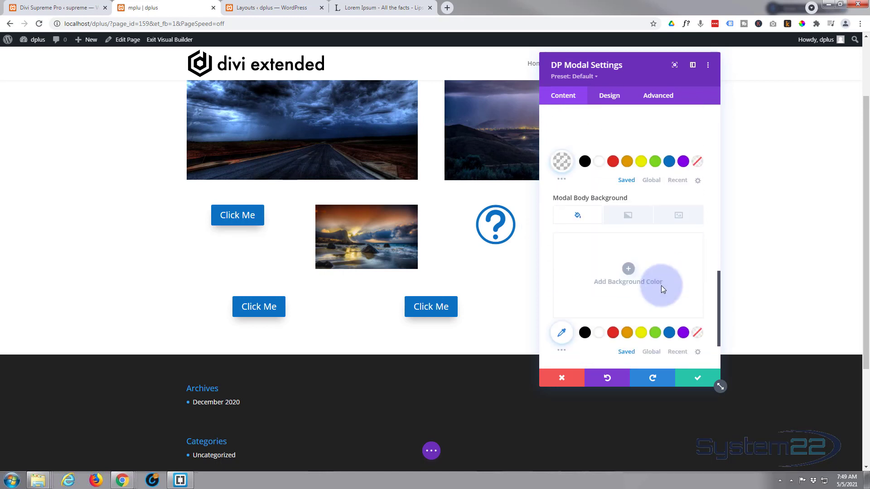
{"action": "left_click", "coordinate": [697, 333]}
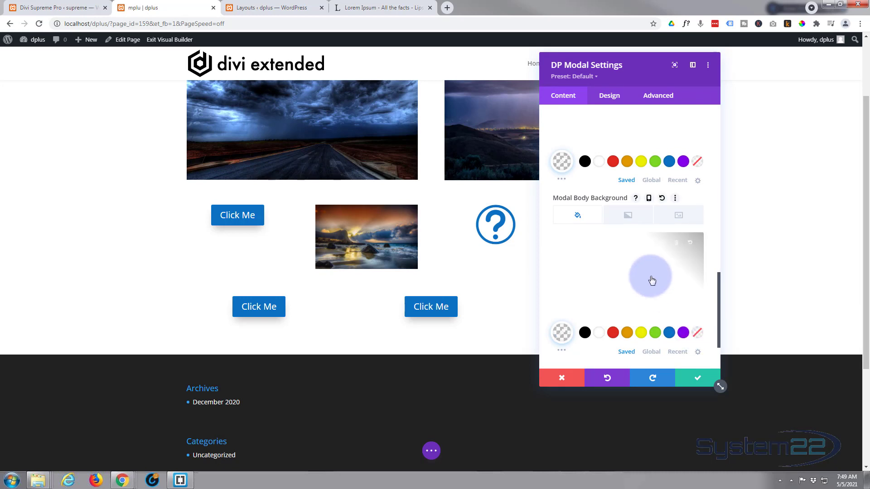
Save the image modal's settings and the page draft, and leave the visual builder.
{"action": "scroll", "coordinate": [652, 281], "scroll_direction": "down", "scroll_amount": 2}
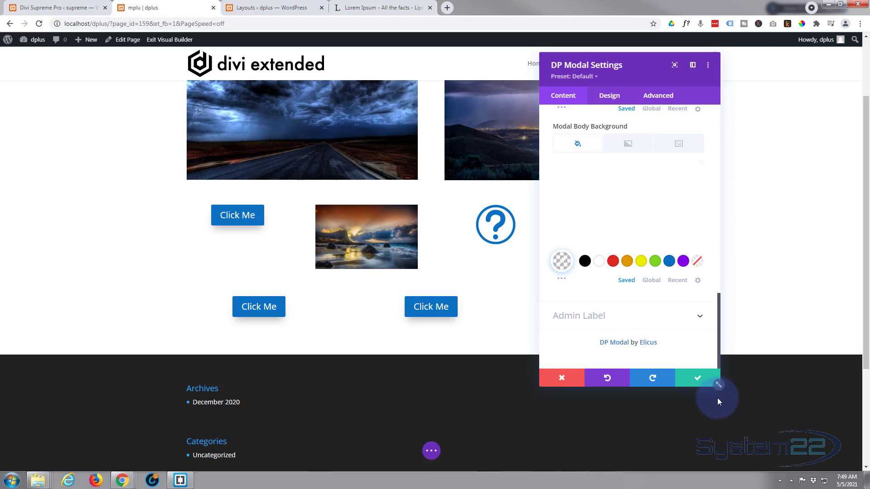
{"action": "left_click", "coordinate": [697, 380]}
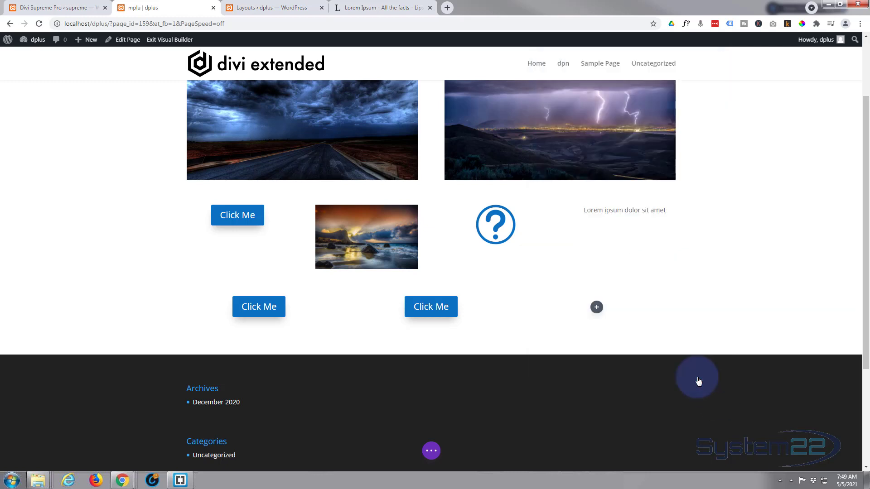
{"action": "left_click", "coordinate": [431, 452]}
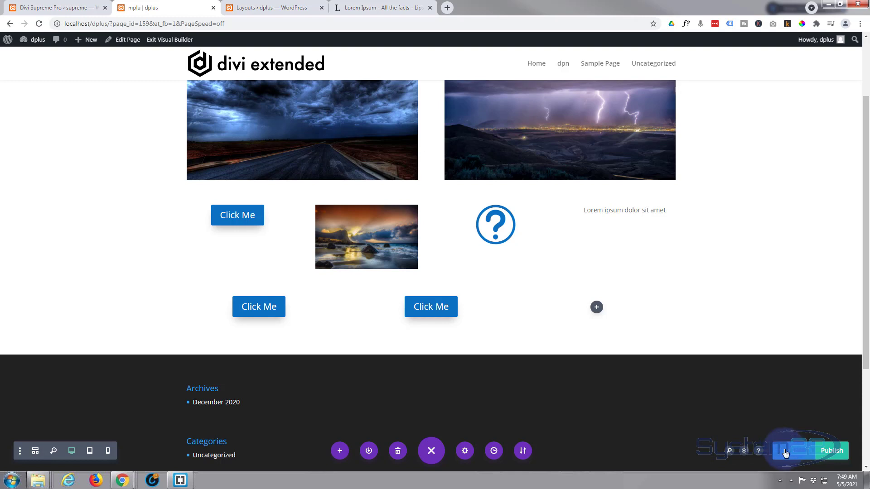
{"action": "left_click", "coordinate": [171, 39]}
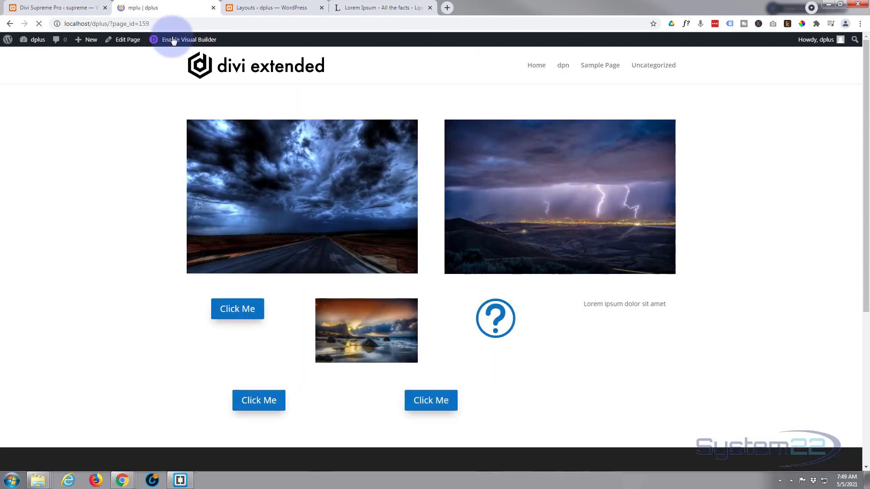
Test the image popup from the middle Click Me trigger in the lower row and dismiss it through the overlay.
{"action": "left_click", "coordinate": [435, 406]}
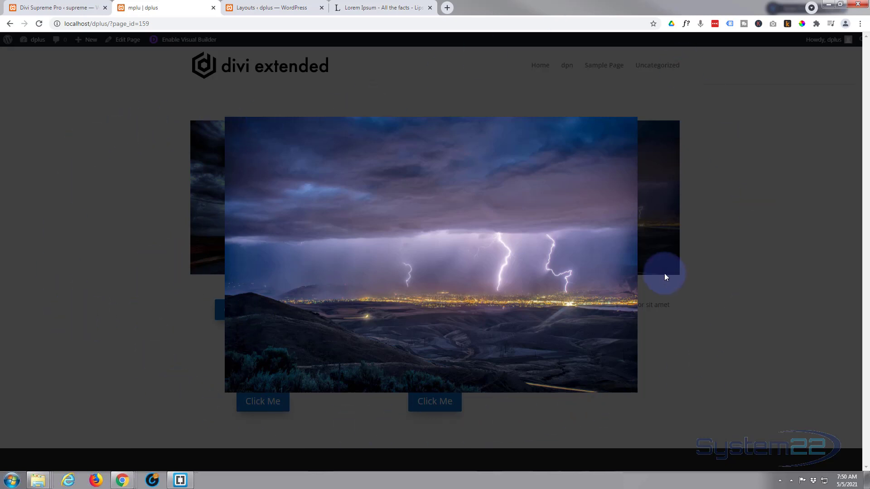
{"action": "left_click", "coordinate": [754, 261]}
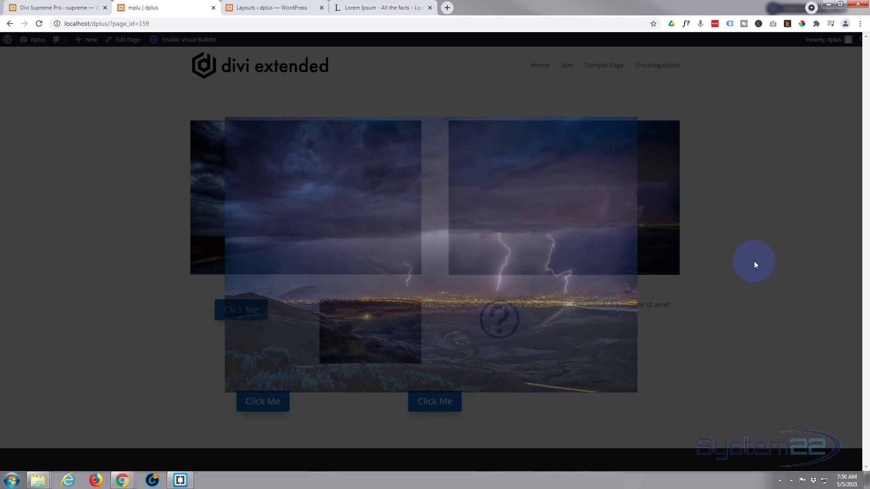
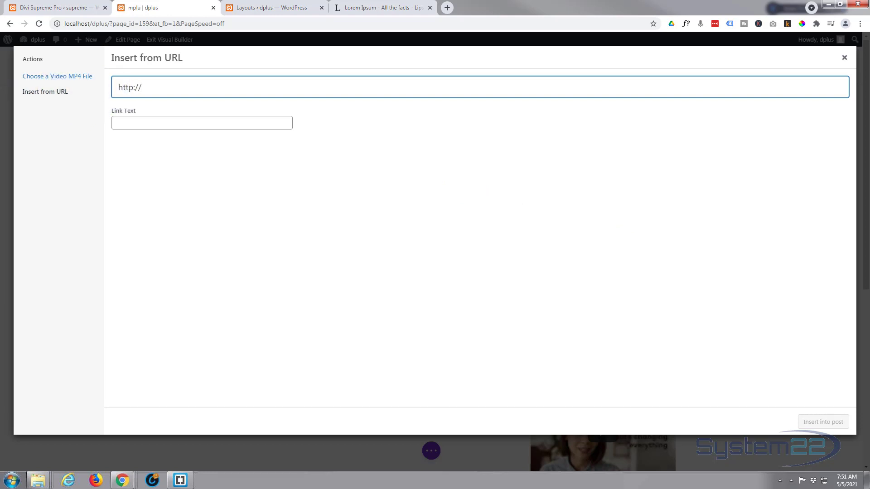
{"action": "left_click_drag", "start_coordinate": [143, 87], "coordinate": [97, 89]}
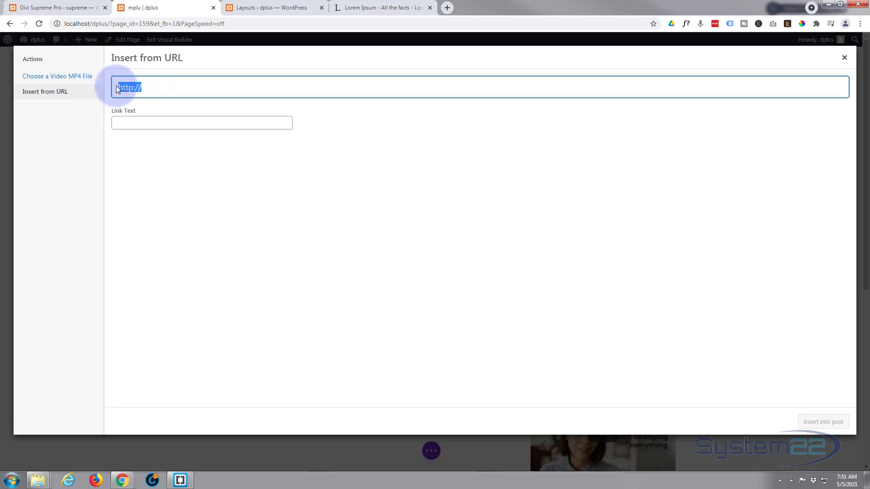
{"action": "type", "text": "https://youtu.be/6llSksv4dzg"}
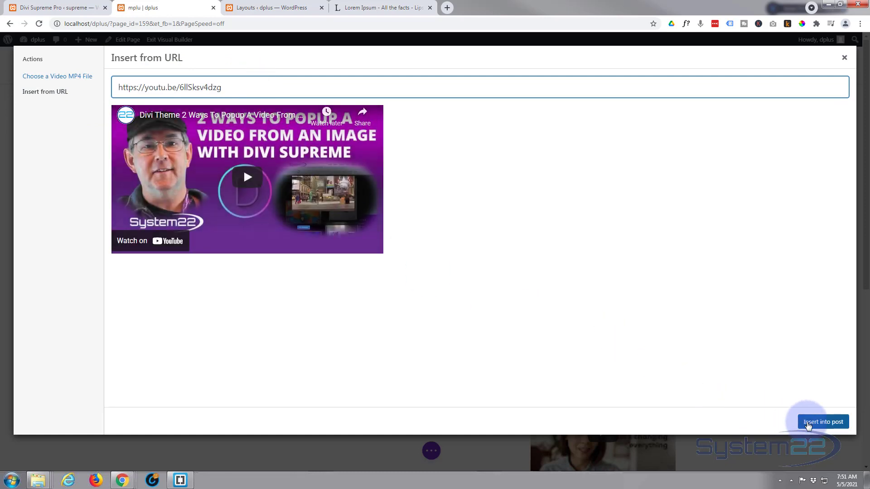
{"action": "left_click", "coordinate": [823, 421]}
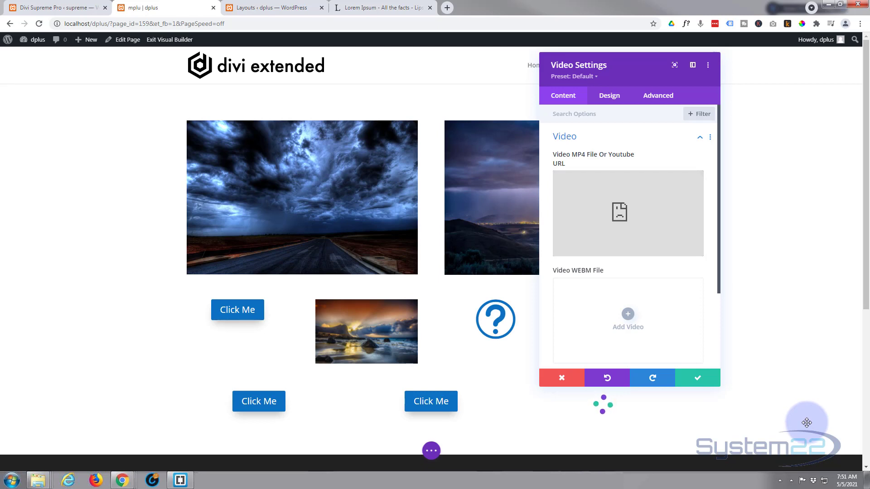
Save the video module's settings and add the module to the Divi Library as vidpop.
{"action": "left_click", "coordinate": [707, 381]}
{"action": "scroll", "coordinate": [707, 365], "scroll_direction": "down", "scroll_amount": 1}
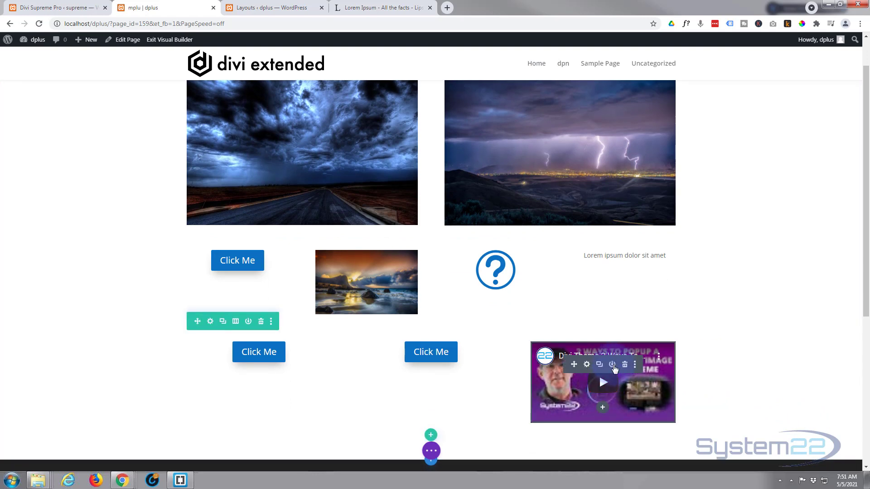
{"action": "left_click", "coordinate": [566, 231]}
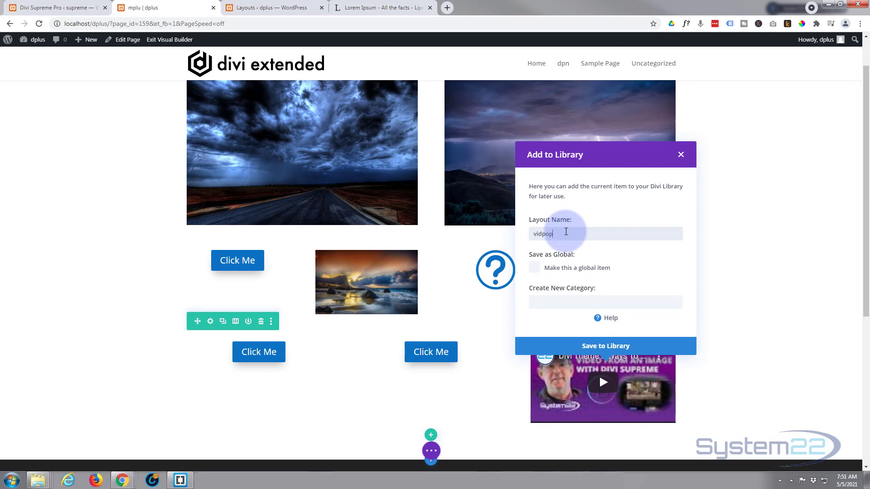
{"action": "left_click", "coordinate": [614, 346]}
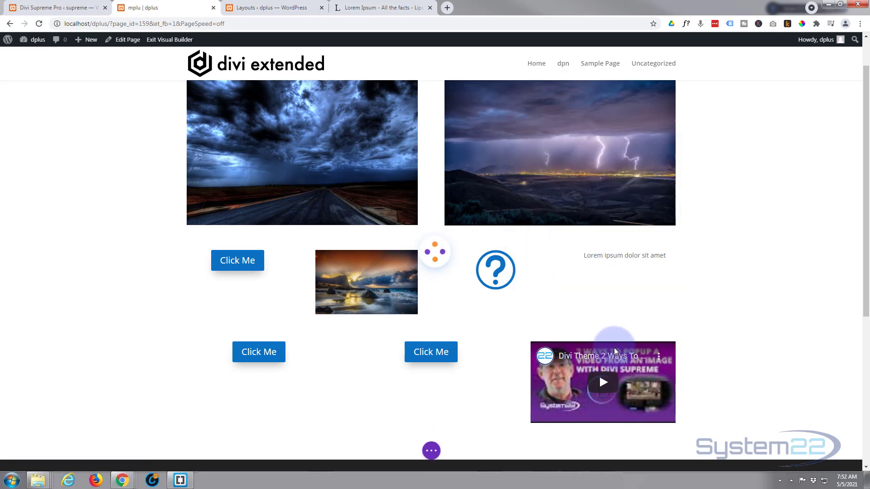
Reload the Divi Library layouts list and copy the shortcode of the vidpop layout.
{"action": "left_click", "coordinate": [270, 8]}
{"action": "left_click", "coordinate": [39, 24]}
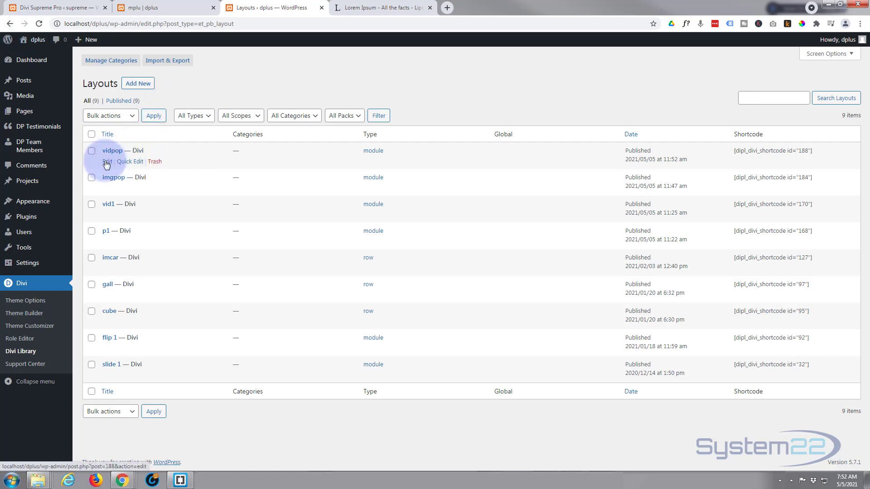
{"action": "left_click_drag", "start_coordinate": [813, 151], "coordinate": [732, 150]}
{"action": "key", "text": "ctrl+c"}
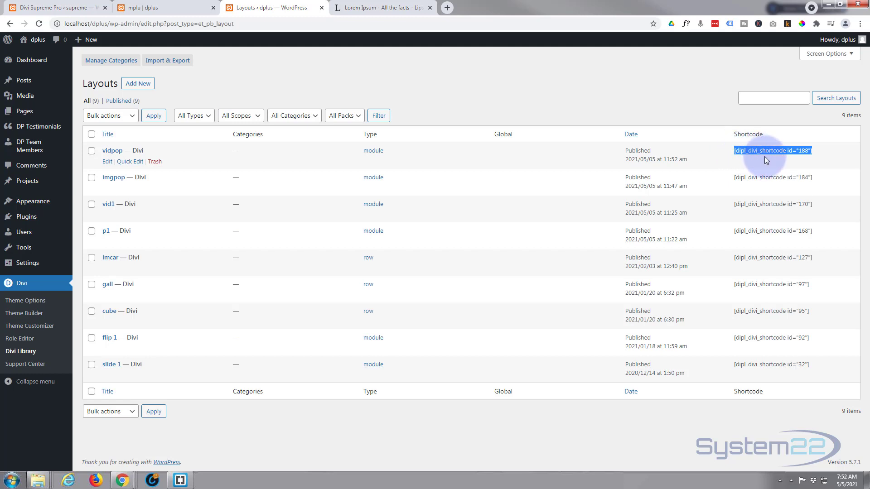
On the mplu page, delete the video module and place a duplicate of the middle lower-row Click Me modal in its column.
{"action": "left_click", "coordinate": [152, 10]}
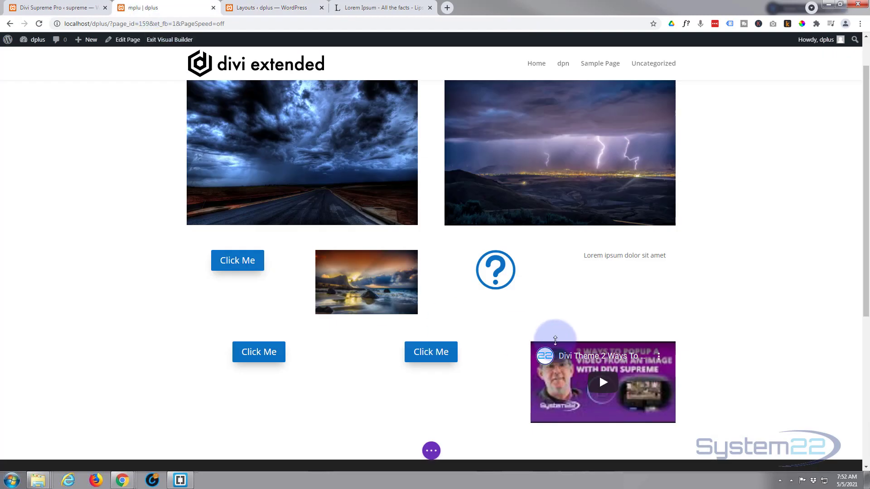
{"action": "left_click", "coordinate": [623, 366]}
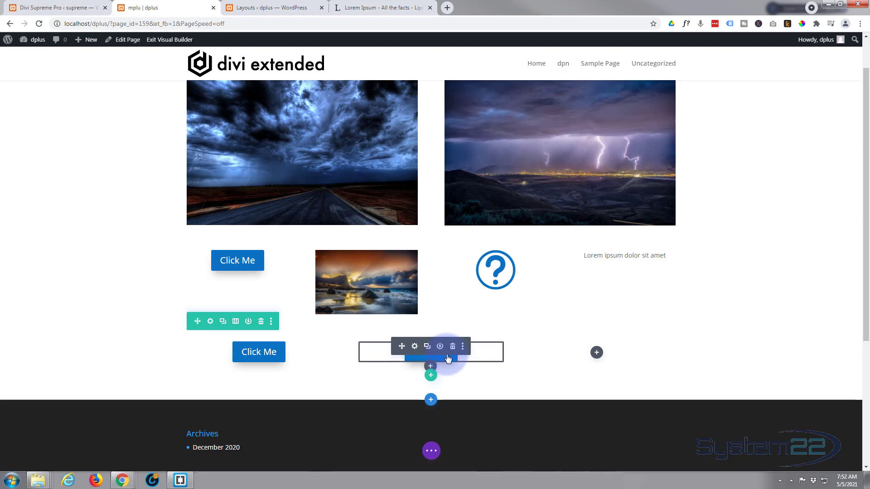
{"action": "left_click", "coordinate": [427, 347]}
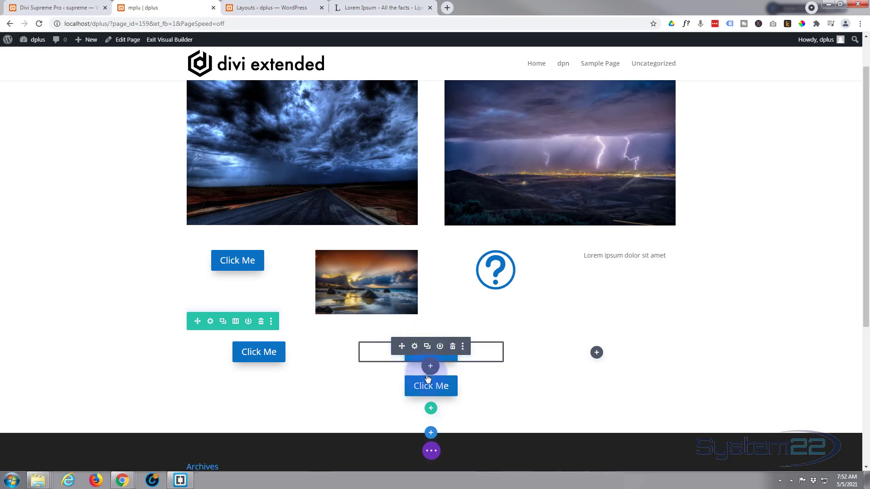
{"action": "left_click_drag", "start_coordinate": [409, 376], "coordinate": [600, 352]}
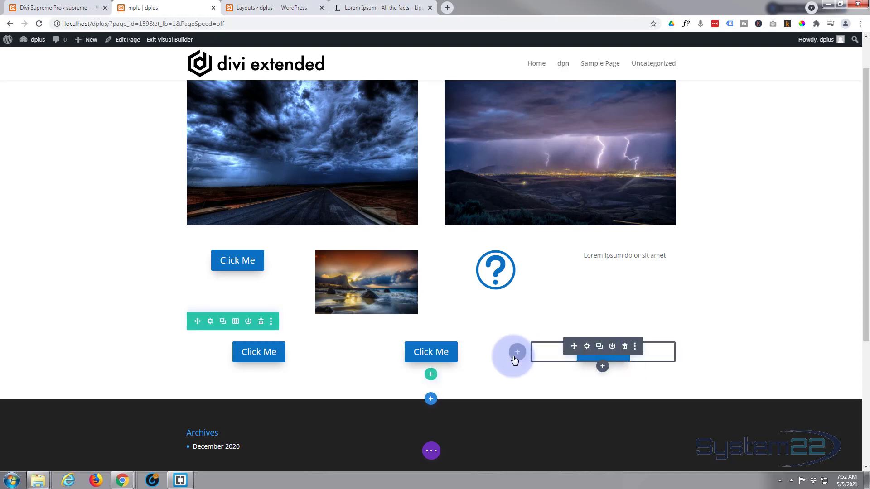
Replace the duplicated modal's body text with the shortcode [dipl_divi_shortcode id="188"] and save the module settings.
{"action": "left_click", "coordinate": [587, 347]}
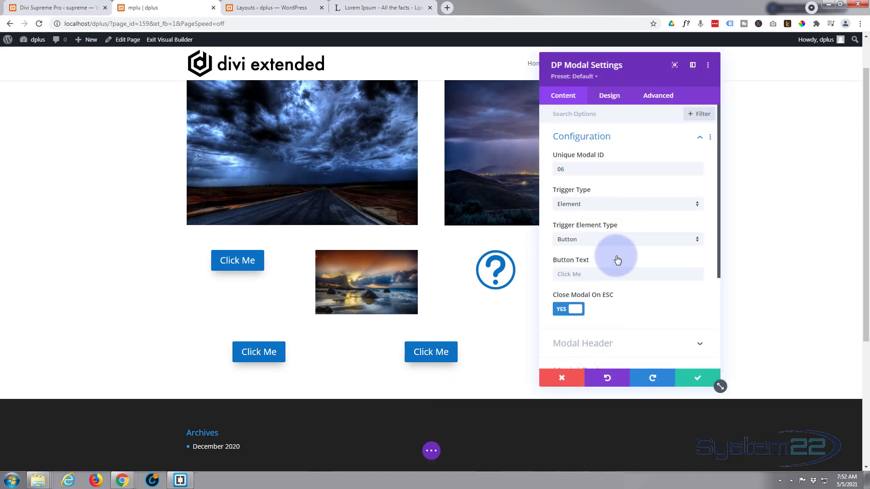
{"action": "scroll", "coordinate": [613, 238], "scroll_direction": "down", "scroll_amount": 3}
{"action": "scroll", "coordinate": [612, 243], "scroll_direction": "down", "scroll_amount": 1}
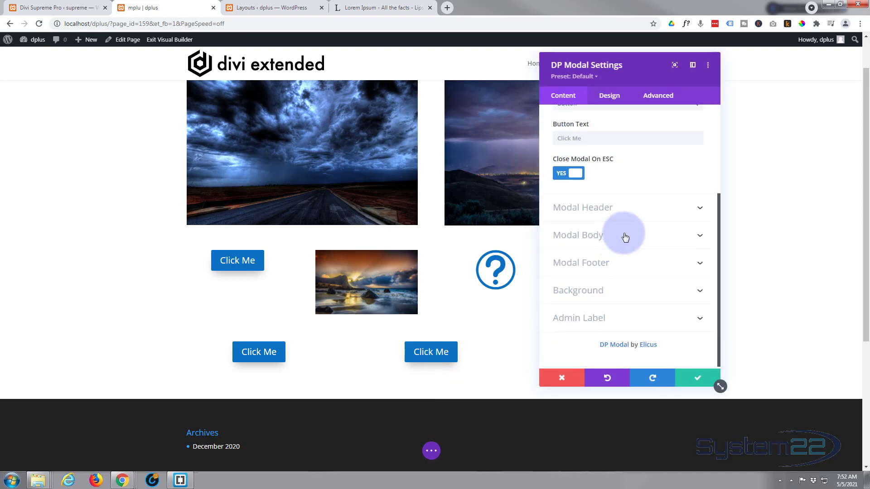
{"action": "left_click", "coordinate": [624, 233]}
{"action": "left_click_drag", "start_coordinate": [558, 249], "coordinate": [678, 249]}
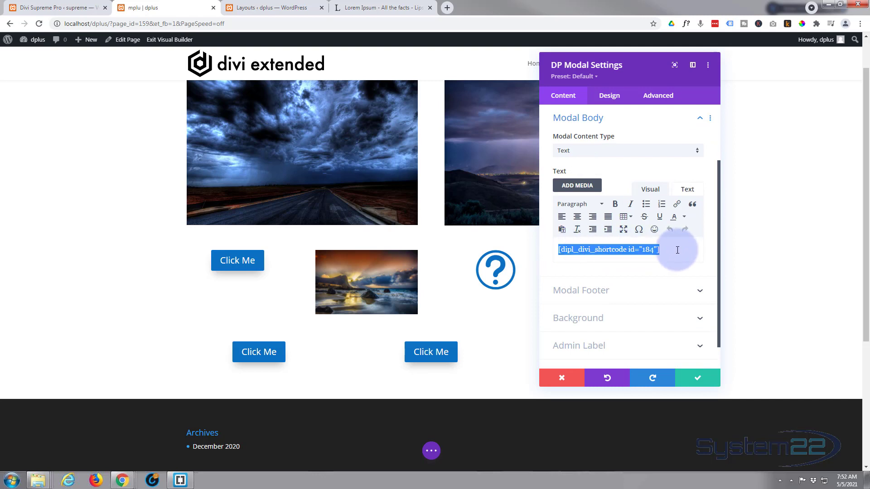
{"action": "key", "text": "ctrl+v"}
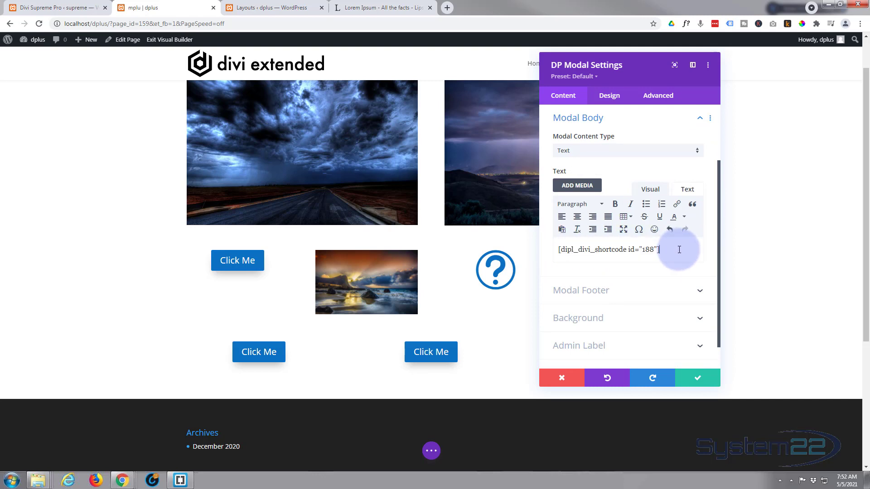
{"action": "left_click", "coordinate": [696, 379]}
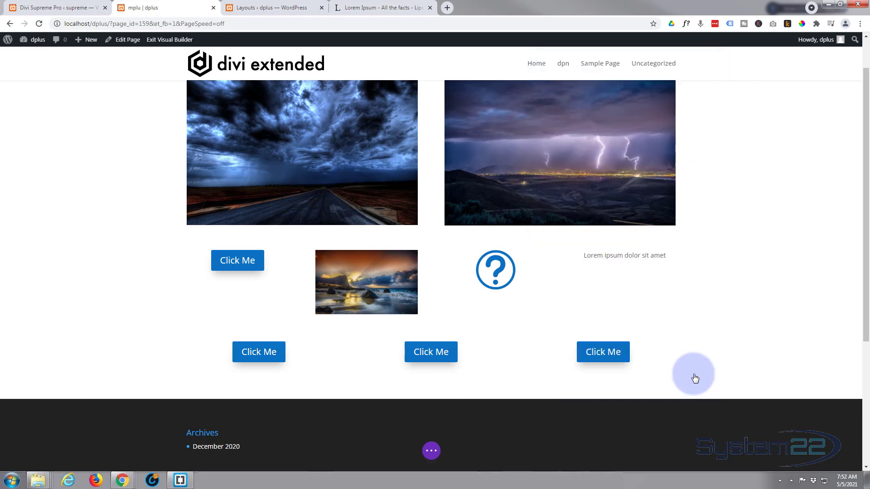
Save the page with the video modal as a draft and leave the visual builder.
{"action": "left_click", "coordinate": [431, 452]}
{"action": "left_click", "coordinate": [794, 451]}
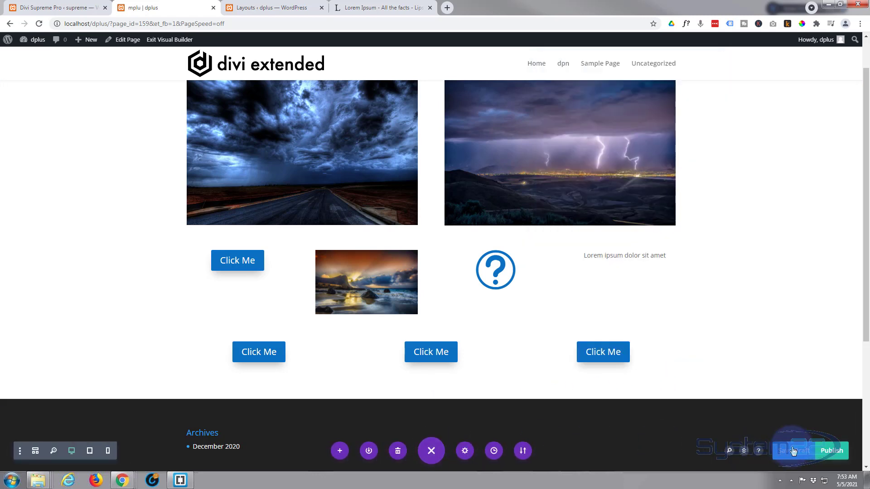
{"action": "left_click", "coordinate": [177, 40]}
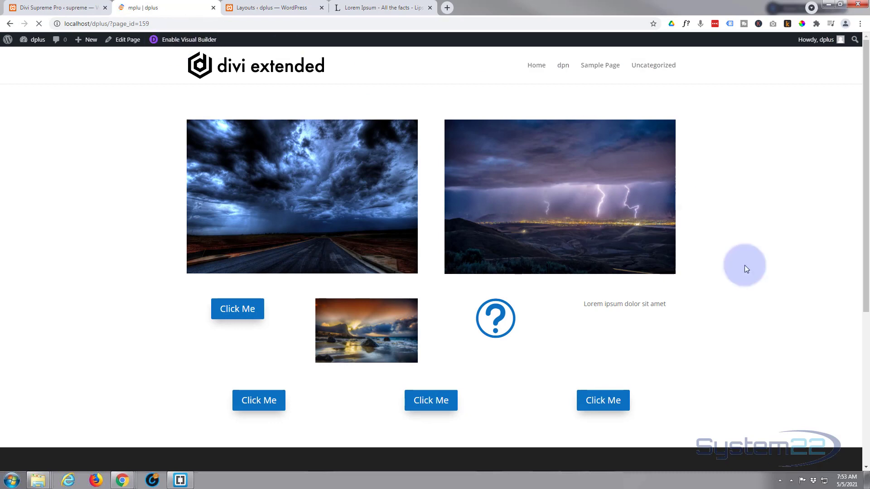
Test the video popup from the last Click Me trigger in the lower row, play the video and dismiss it through the overlay.
{"action": "left_click", "coordinate": [600, 403]}
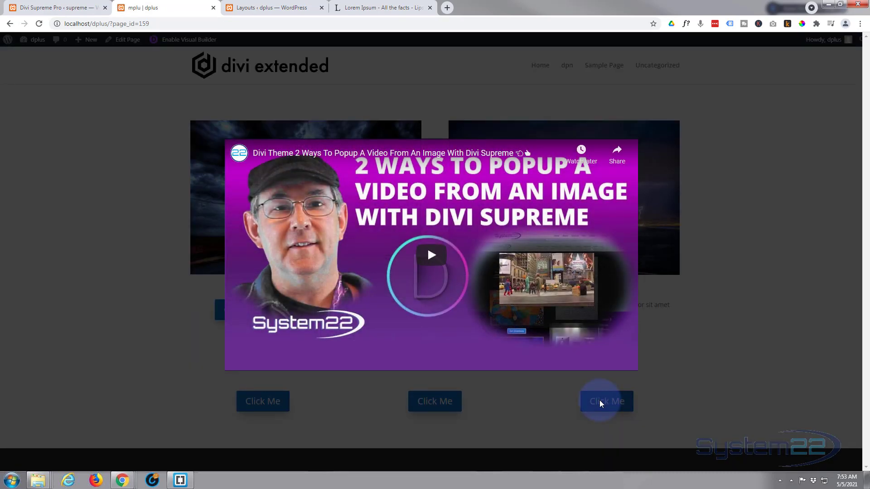
{"action": "left_click", "coordinate": [423, 256]}
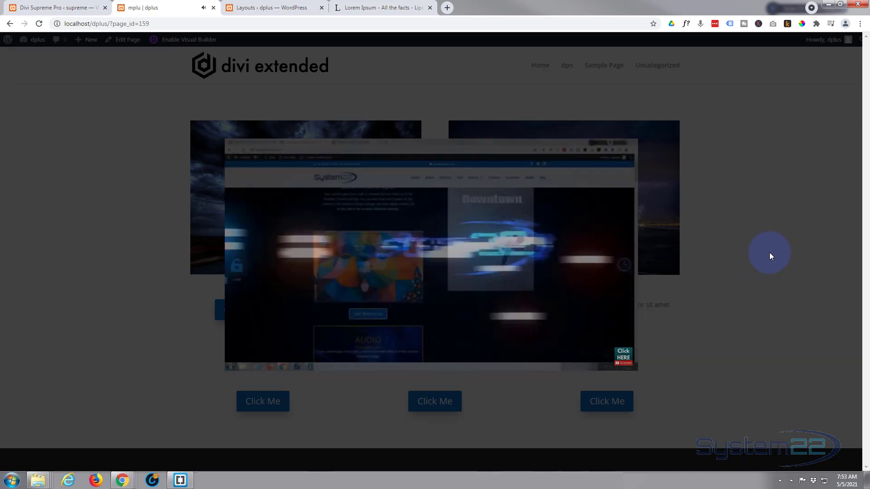
{"action": "left_click", "coordinate": [770, 252]}
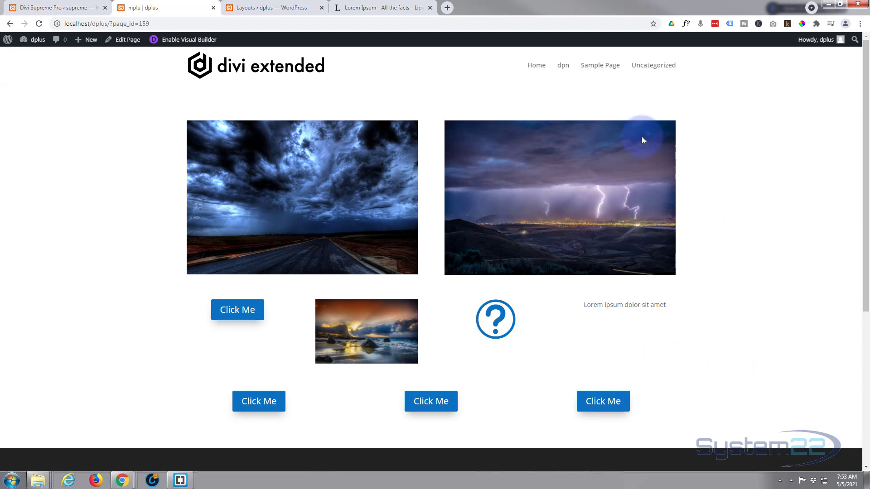
Copy the shortcode of the imcar row layout from the Divi Library list and return to the mplu page.
{"action": "left_click", "coordinate": [273, 8]}
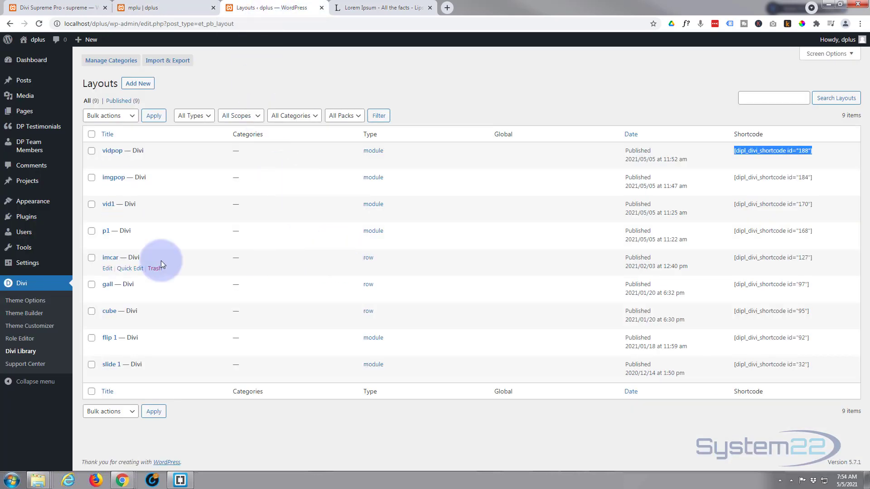
{"action": "left_click_drag", "start_coordinate": [818, 259], "coordinate": [737, 257]}
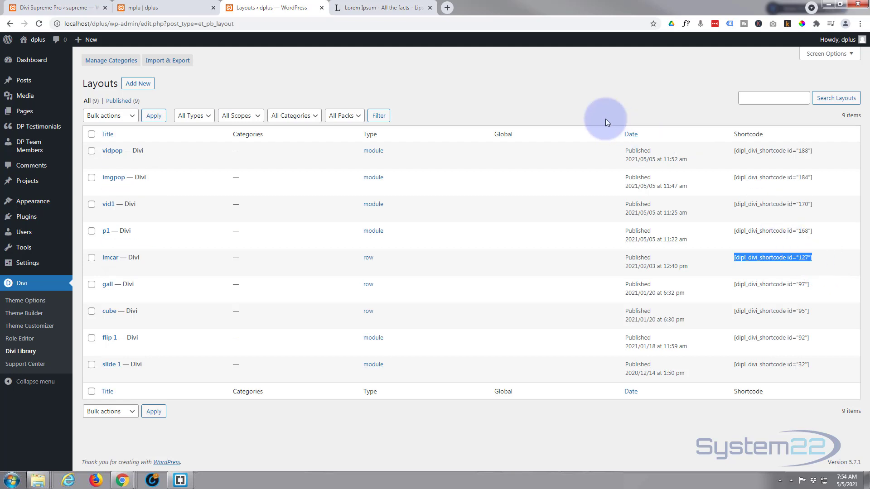
{"action": "left_click", "coordinate": [170, 7]}
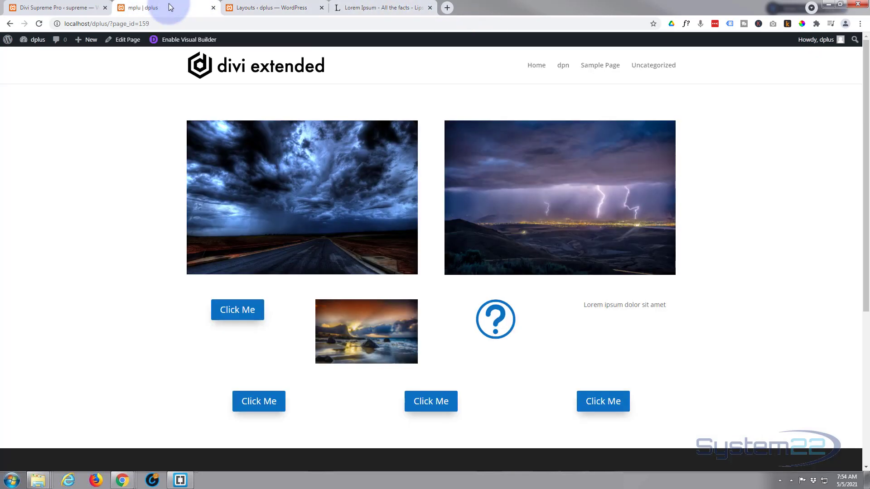
Reopen the page in the visual builder and change the last lower-row modal's trigger element to Text reading Popup Row.
{"action": "left_click", "coordinate": [190, 40]}
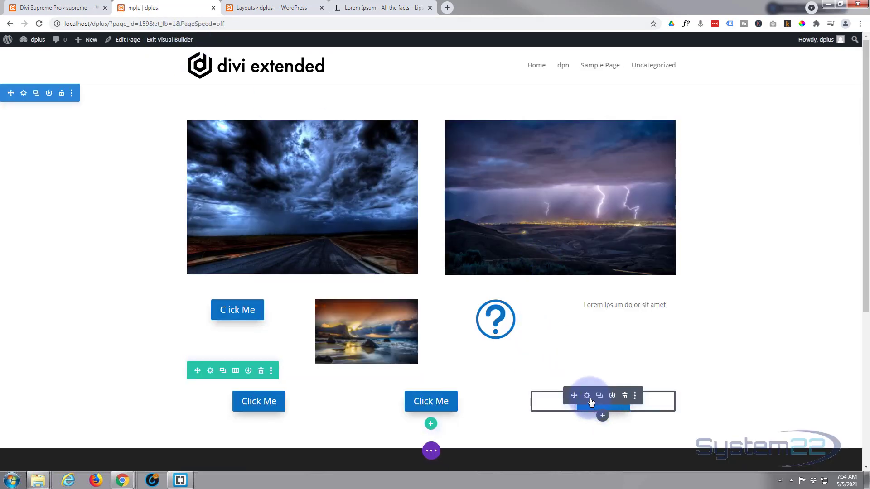
{"action": "left_click", "coordinate": [587, 396]}
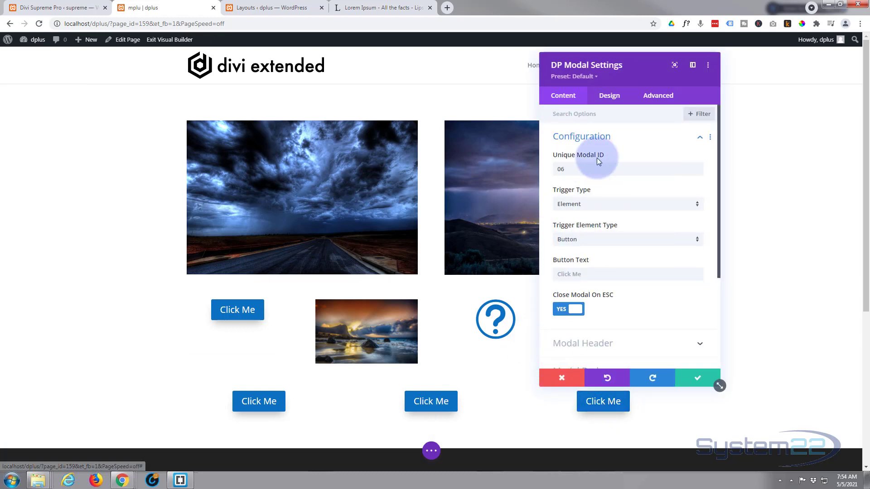
{"action": "left_click", "coordinate": [622, 238]}
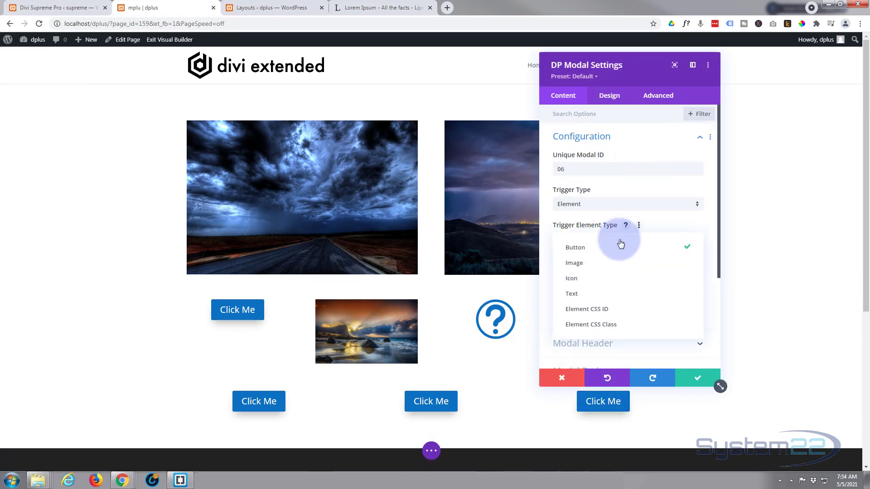
{"action": "left_click", "coordinate": [598, 295]}
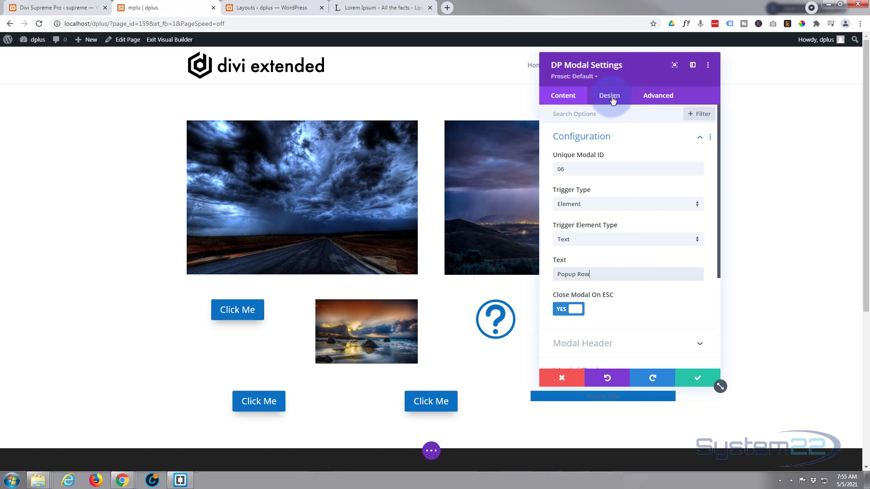
Replace the shortcode in the Popup Row modal's body with [dipl_divi_shortcode id="127"].
{"action": "scroll", "coordinate": [618, 163], "scroll_direction": "down", "scroll_amount": 3}
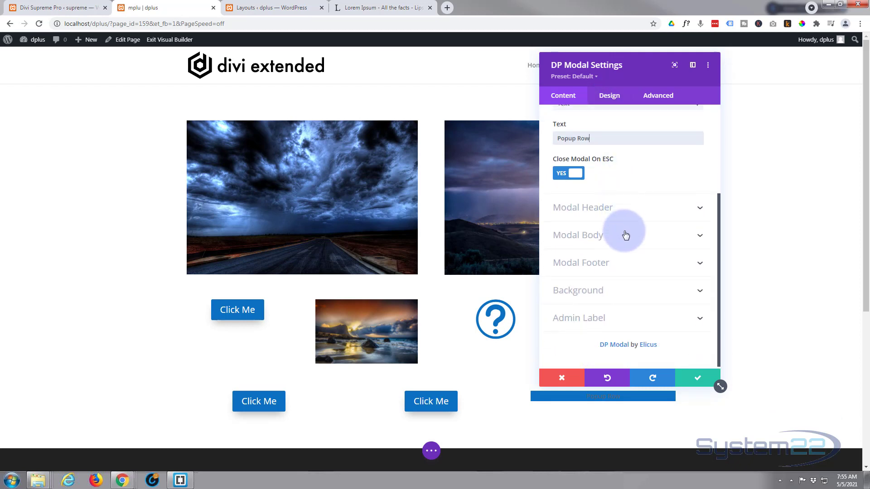
{"action": "left_click", "coordinate": [625, 235]}
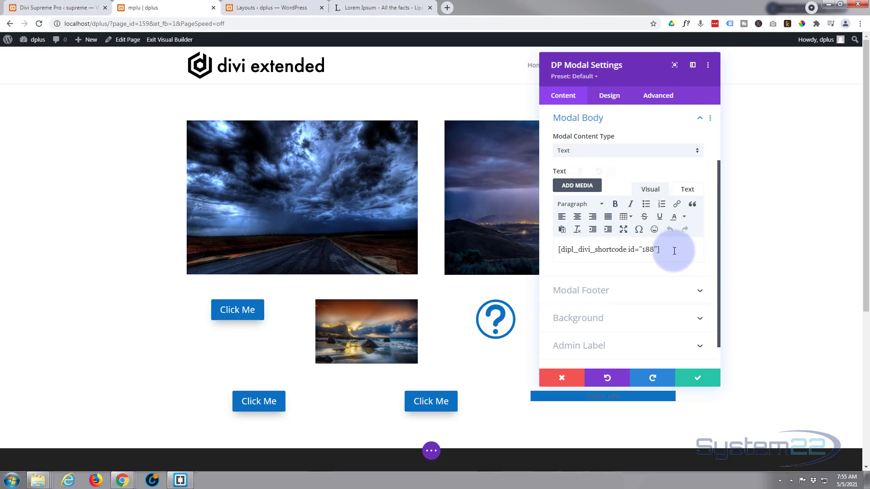
{"action": "left_click_drag", "start_coordinate": [679, 252], "coordinate": [540, 247]}
{"action": "type", "text": "[dipl_divi_shortcode id=\"127\"]"}
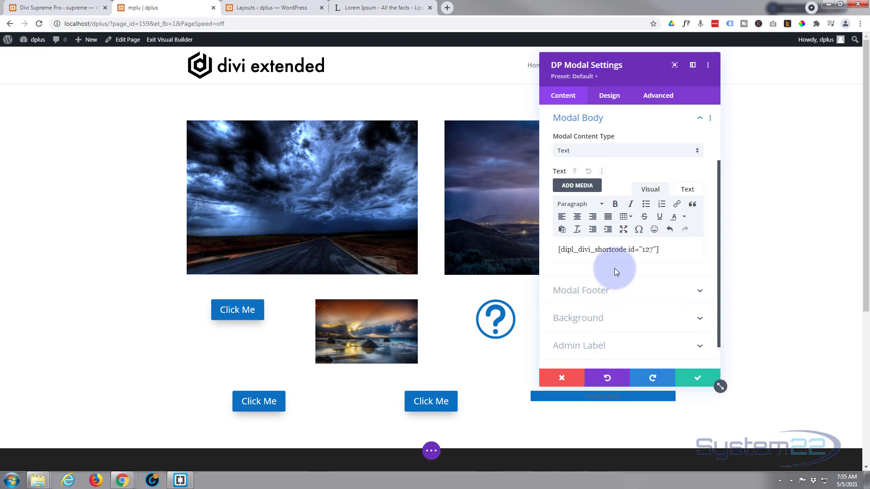
Make the Popup Row modal's trigger element background transparent and save the module settings.
{"action": "scroll", "coordinate": [615, 266], "scroll_direction": "down", "scroll_amount": 2}
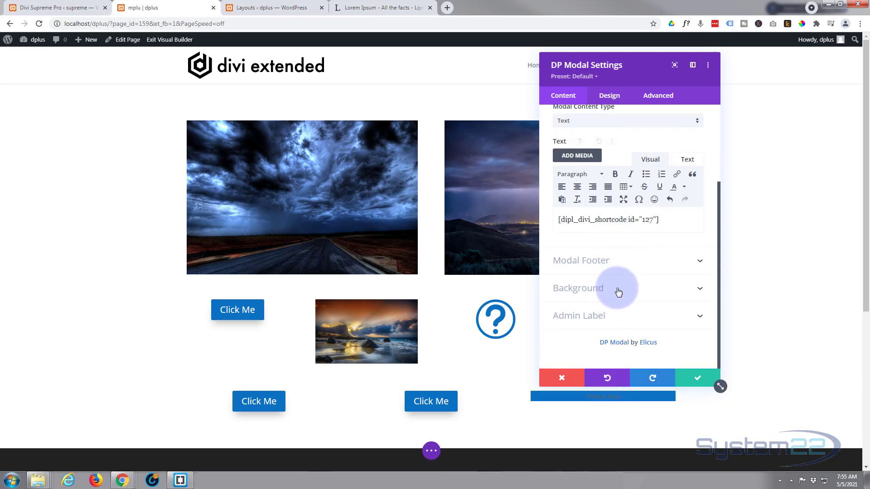
{"action": "left_click", "coordinate": [616, 287]}
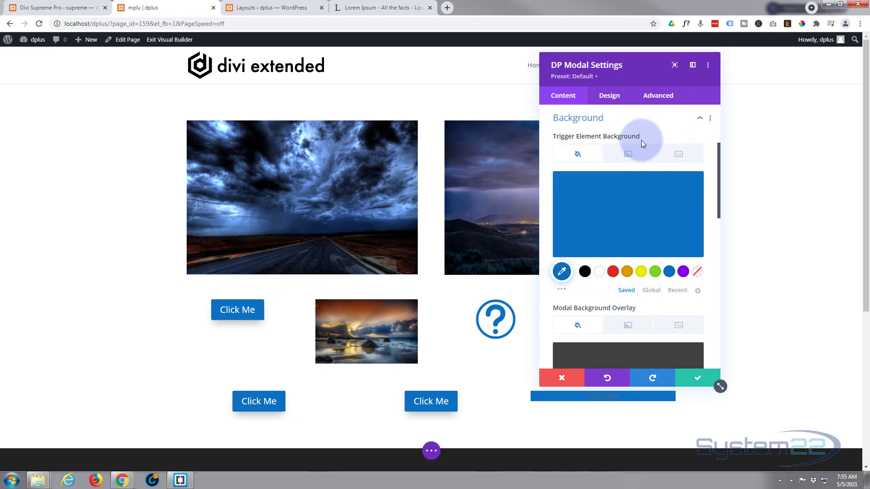
{"action": "left_click", "coordinate": [699, 272]}
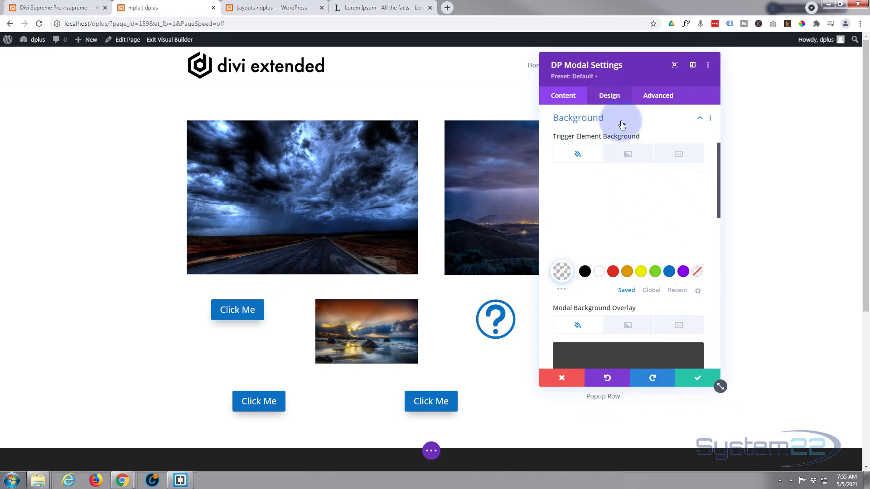
{"action": "left_click", "coordinate": [698, 381]}
Save the page draft, leave the visual builder and test the popup from the Popup Row text.
{"action": "left_click", "coordinate": [432, 451]}
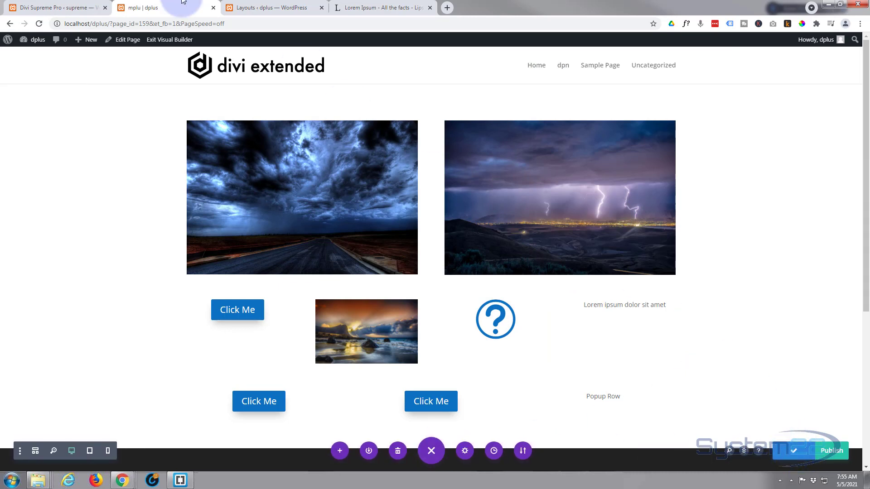
{"action": "left_click", "coordinate": [172, 41]}
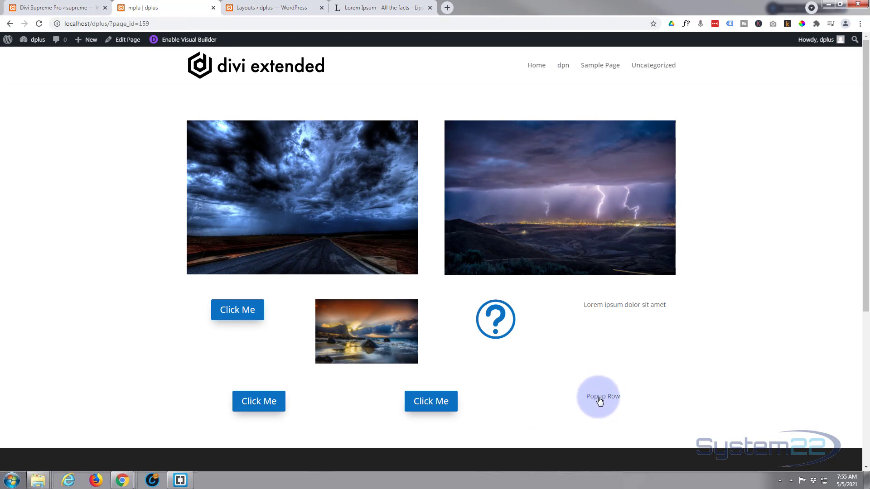
{"action": "left_click", "coordinate": [598, 401]}
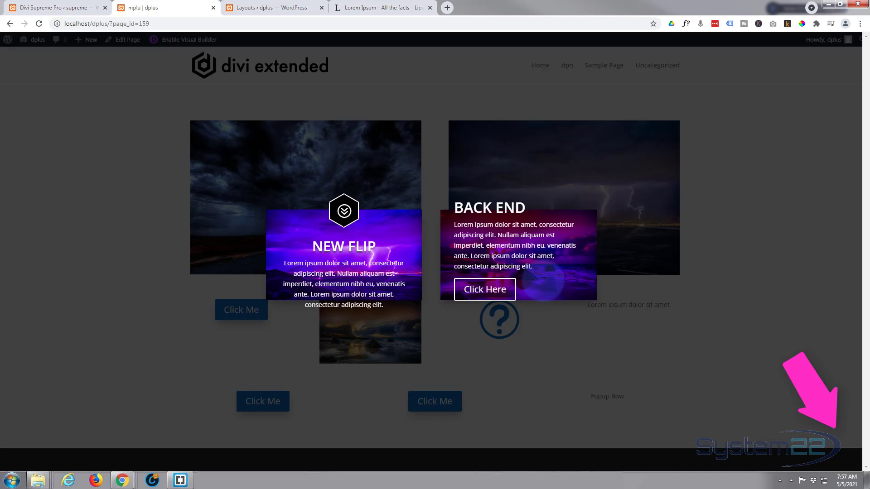
Close the Popup Row modal and test the popups of both lower-row Click Me buttons, dismissing each one.
{"action": "left_click", "coordinate": [837, 401]}
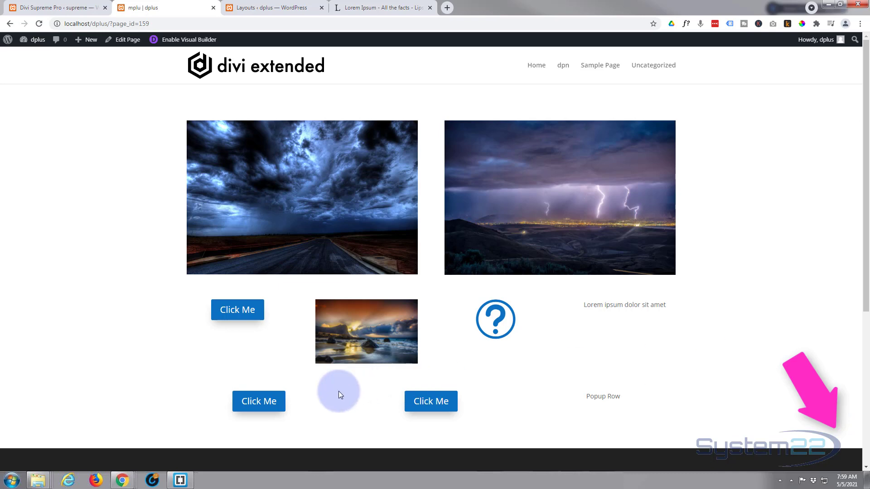
{"action": "left_click", "coordinate": [258, 403]}
{"action": "left_click", "coordinate": [260, 401]}
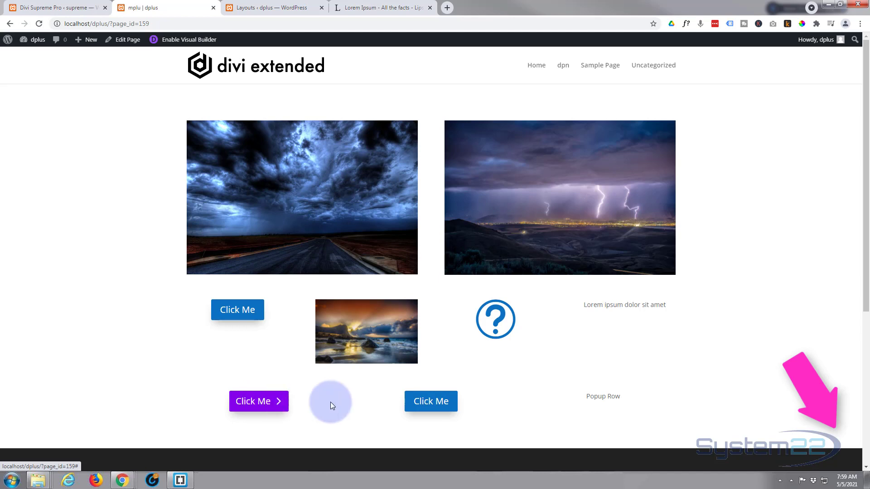
{"action": "left_click", "coordinate": [415, 401]}
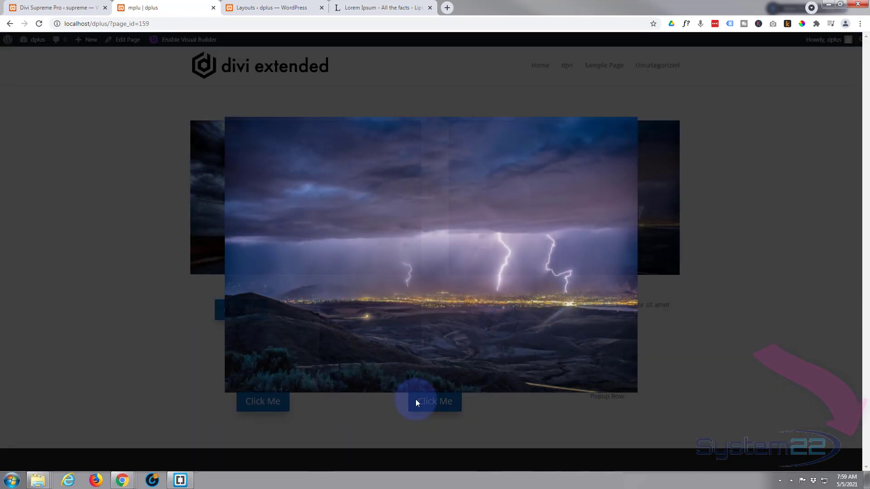
{"action": "left_click", "coordinate": [348, 413]}
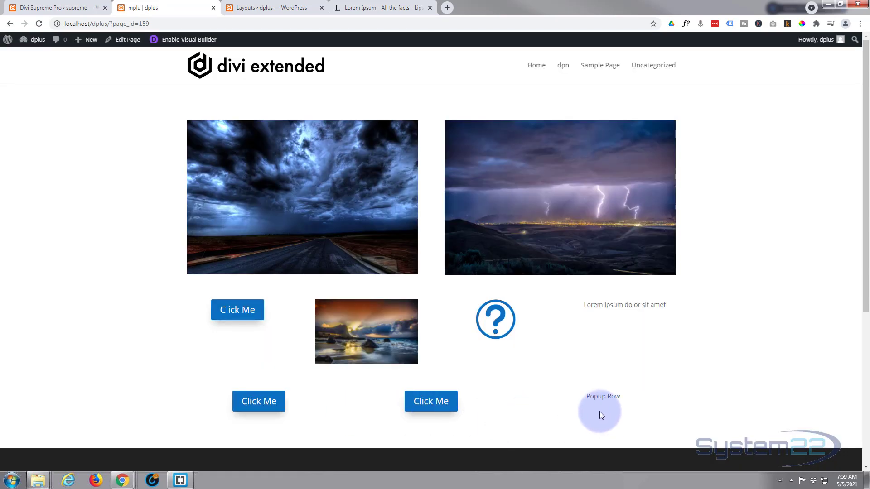
{"action": "left_click", "coordinate": [274, 403]}
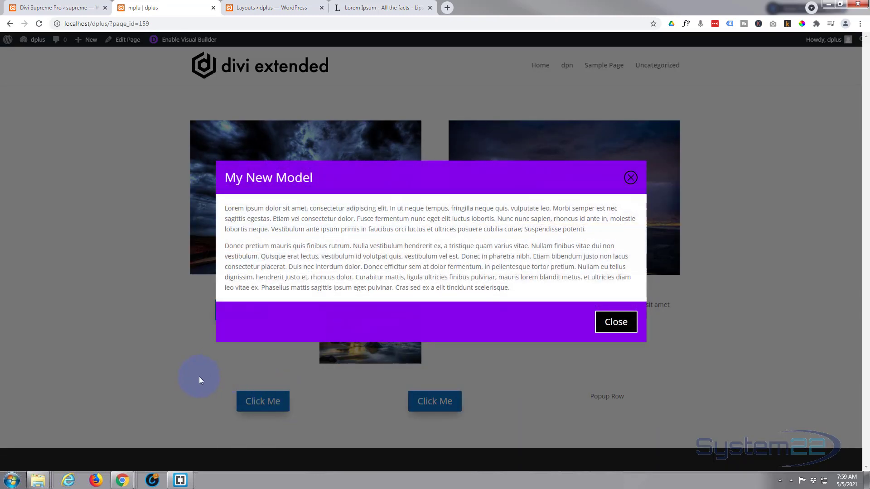
{"action": "left_click", "coordinate": [107, 320]}
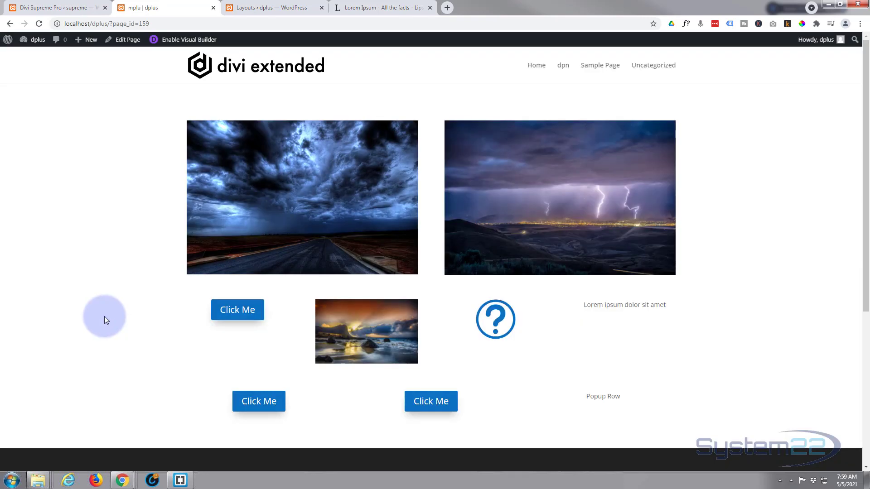
Test the popups of the upper-row Click Me button, Lorem ipsum text and question mark icon, dismissing each one.
{"action": "left_click", "coordinate": [231, 312]}
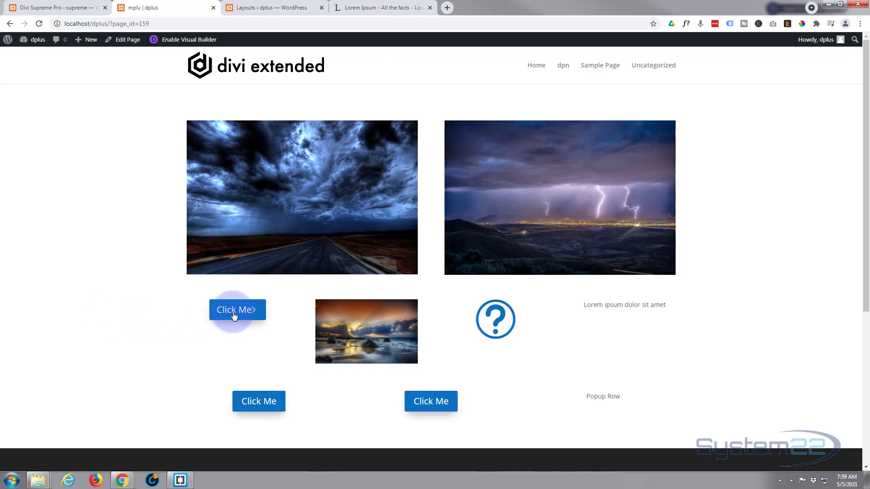
{"action": "left_click", "coordinate": [139, 319]}
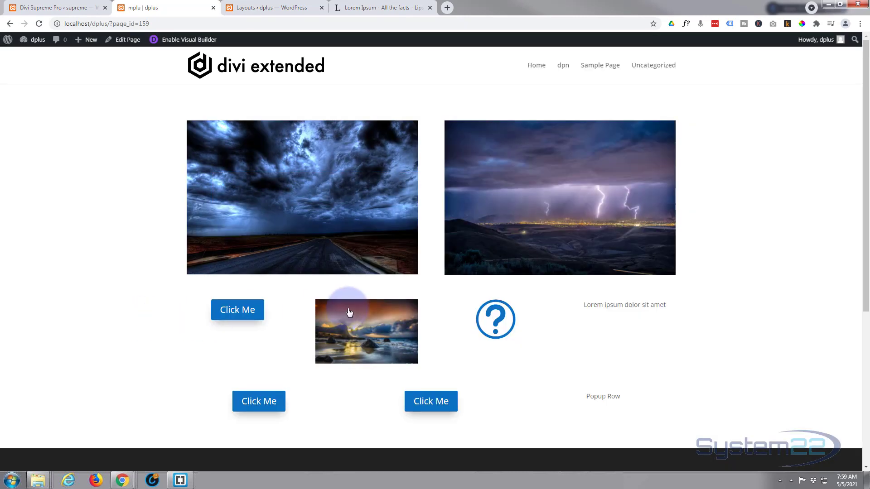
{"action": "left_click", "coordinate": [600, 307]}
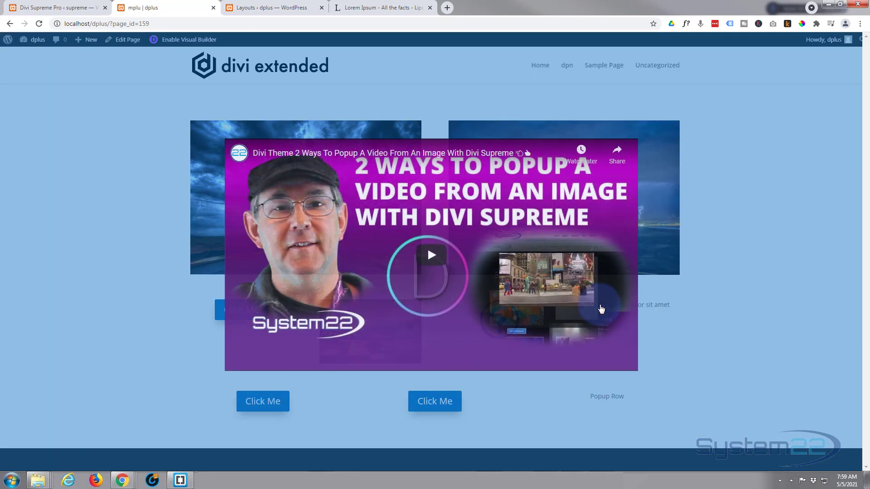
{"action": "left_click", "coordinate": [770, 286]}
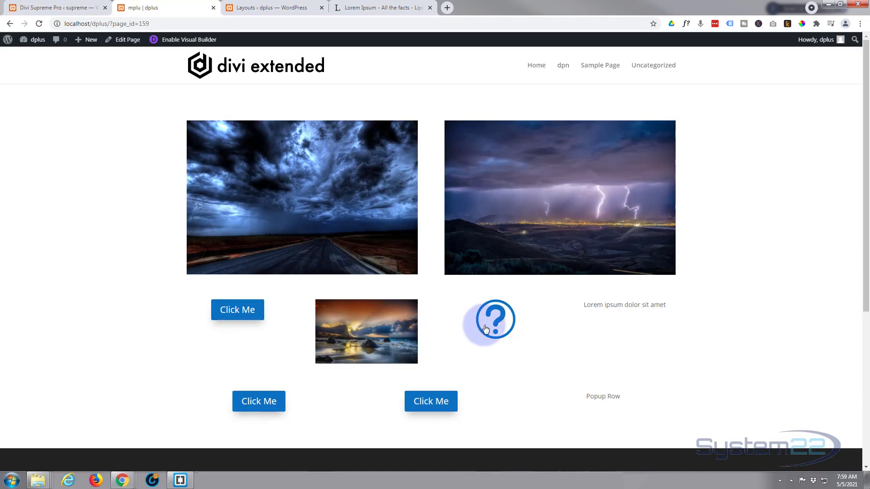
{"action": "left_click", "coordinate": [486, 328]}
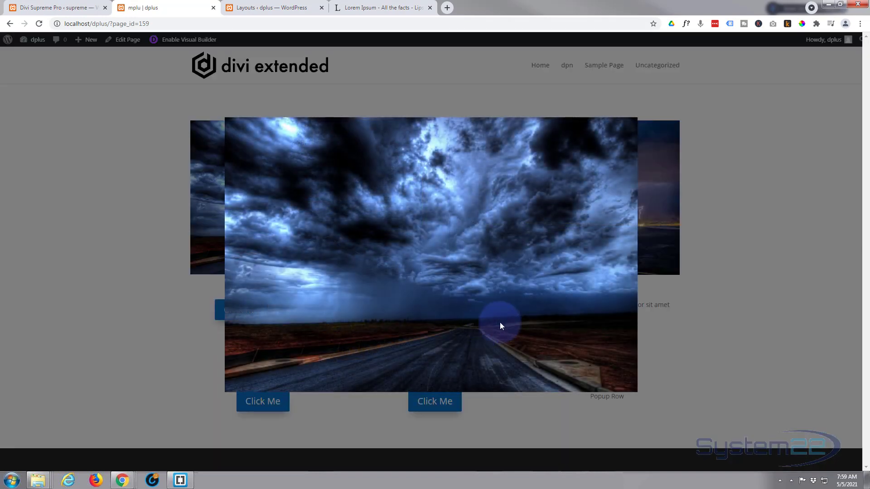
{"action": "left_click", "coordinate": [826, 271]}
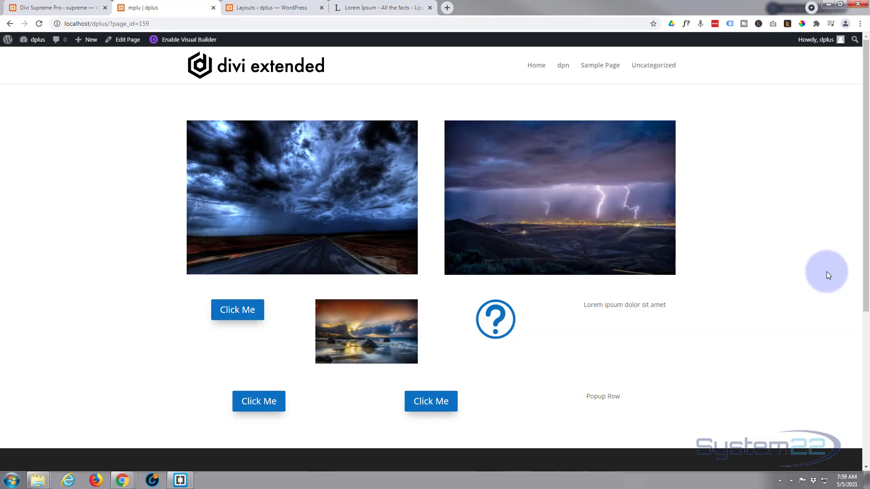